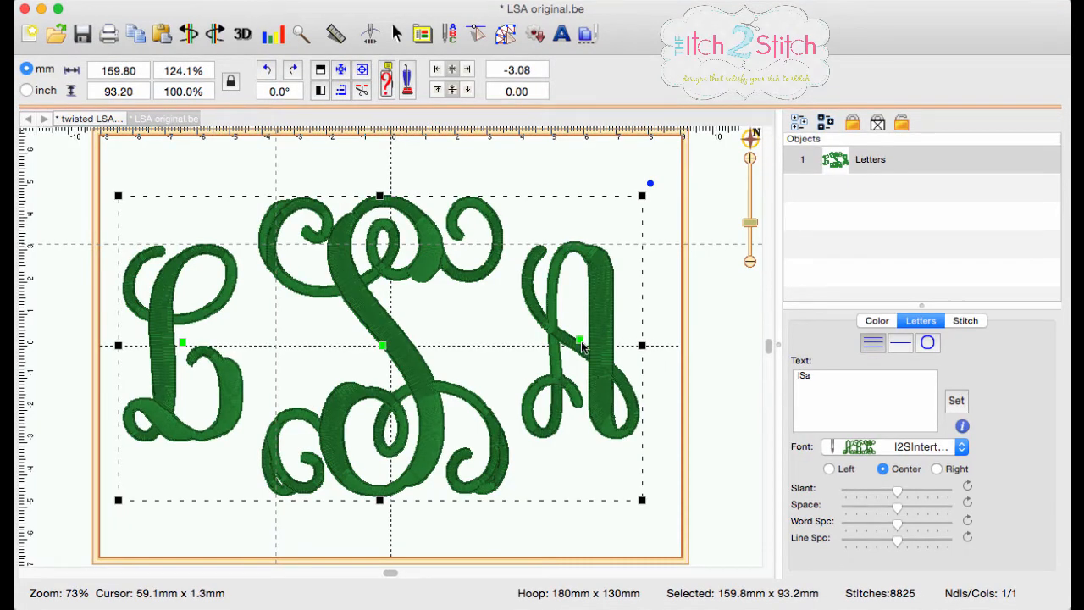
Slide the A left and the L right so both overlap the S.
drag(582, 345, 529, 348)
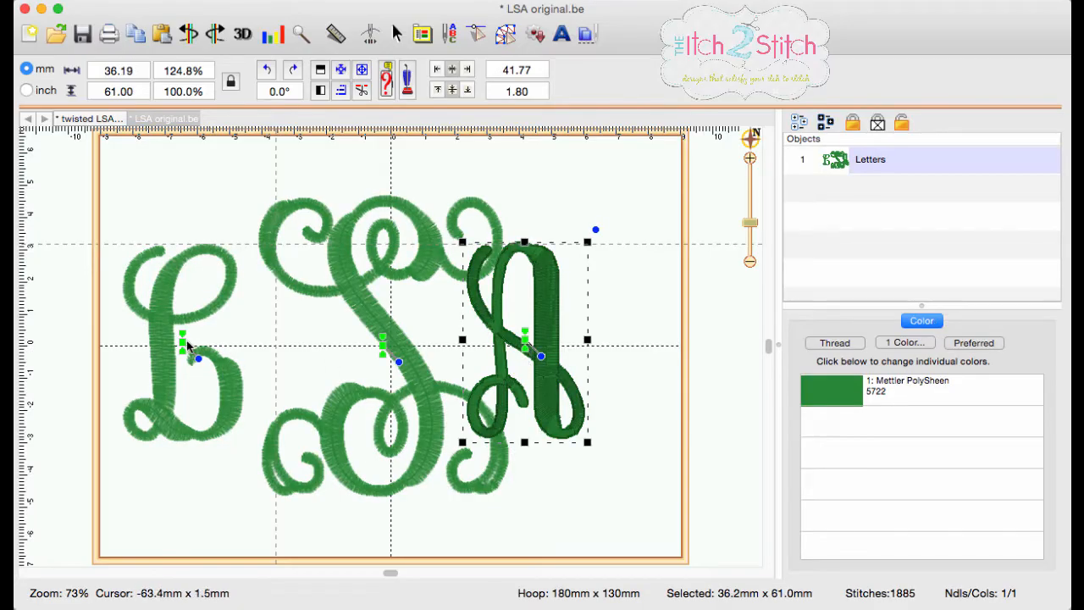
drag(183, 342, 260, 347)
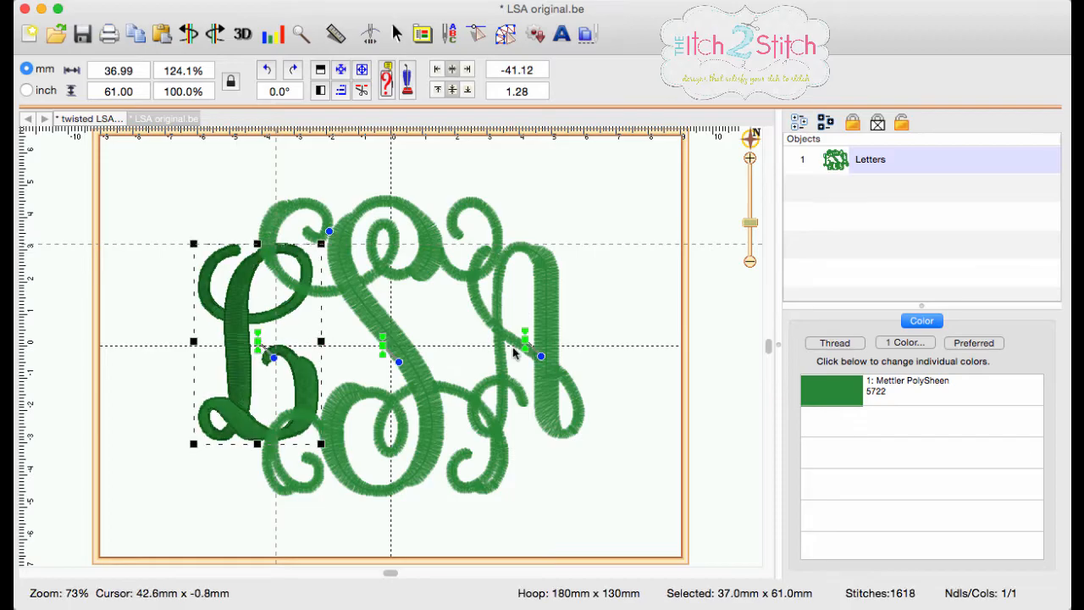
Recolor the S to the darker Mettler PolySheen 5743 green thread.
click(382, 347)
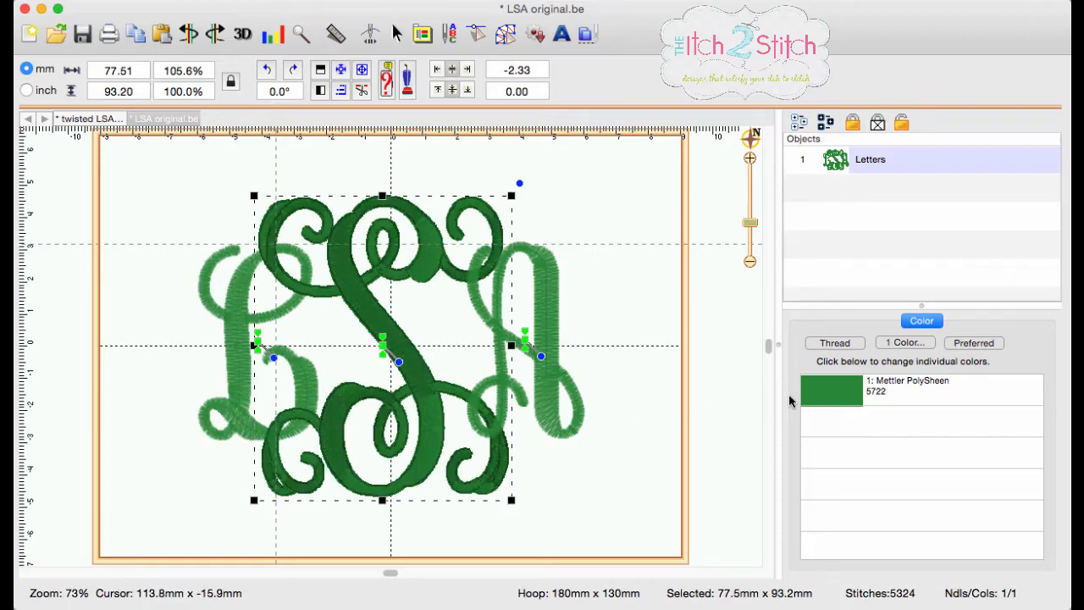
click(824, 396)
click(468, 430)
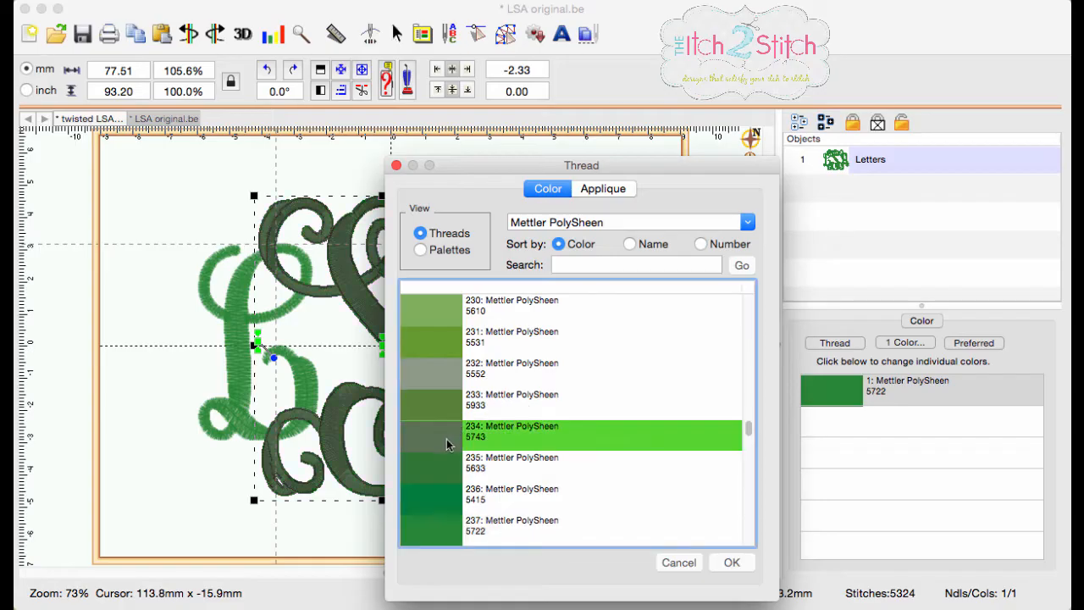
click(732, 563)
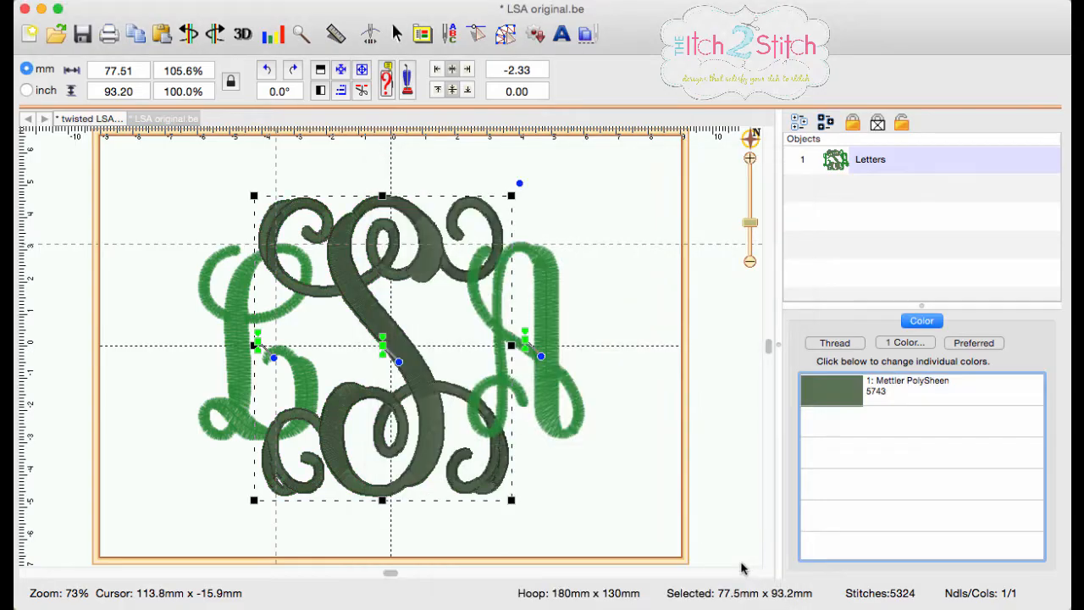
click(628, 330)
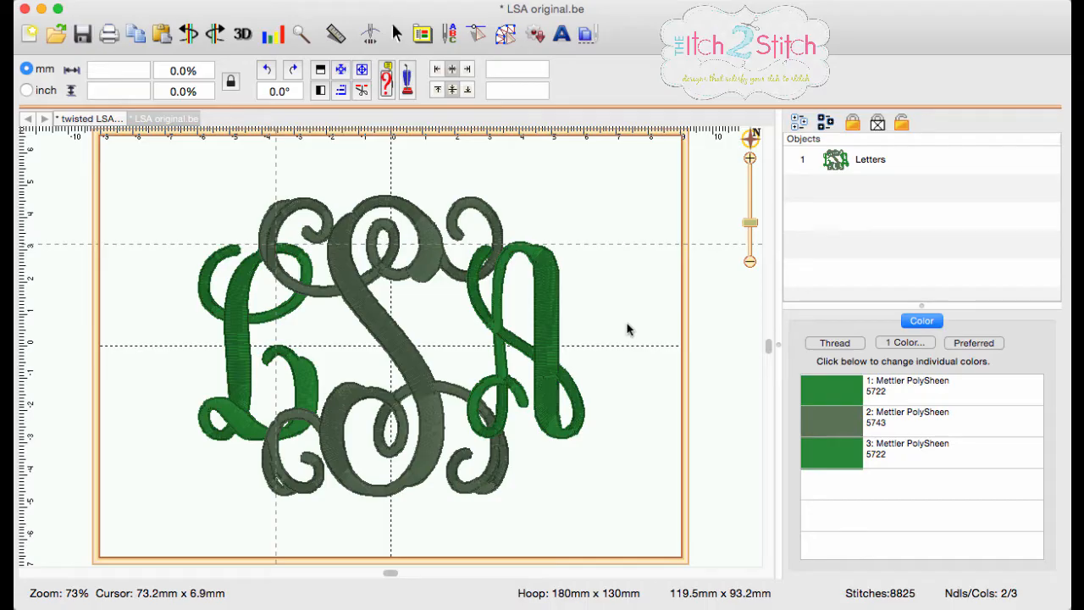
Save the monogram design and bring up the print settings.
click(83, 35)
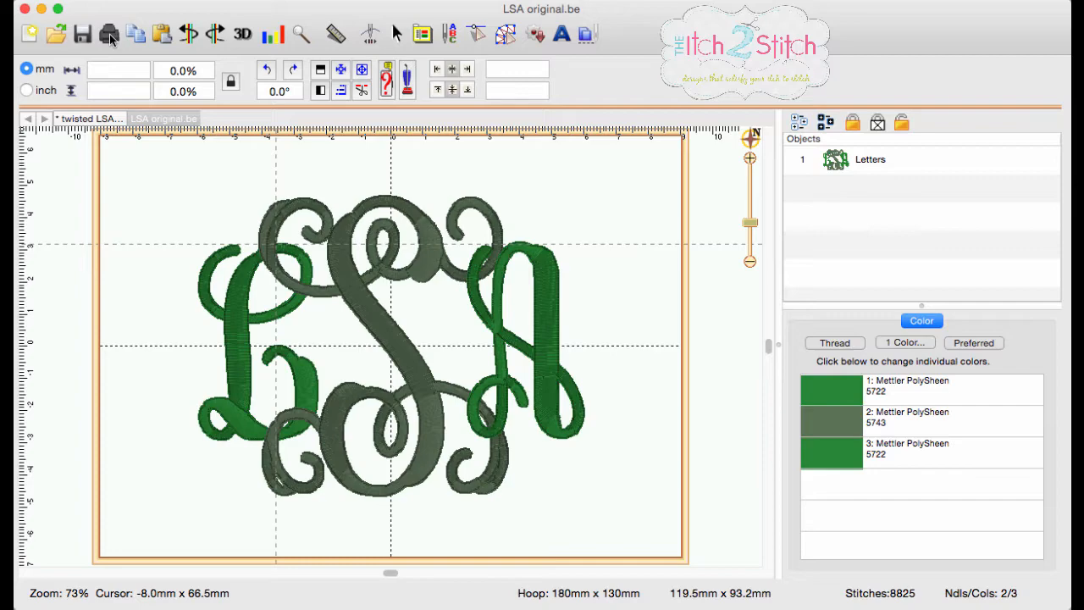
click(110, 34)
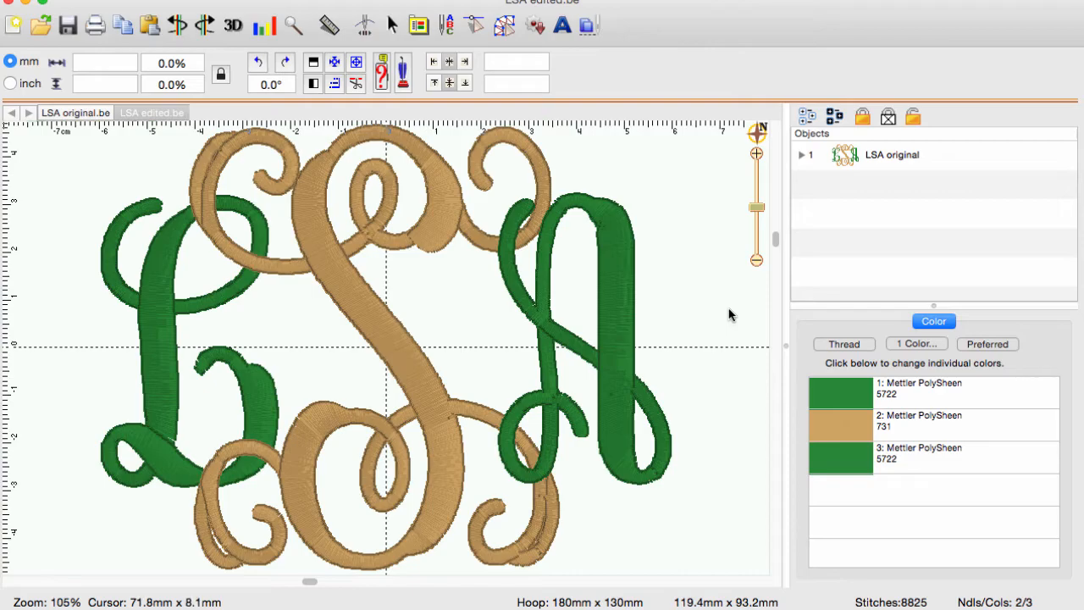
Expand LSA original in the Objects panel into its three letter sections.
click(805, 156)
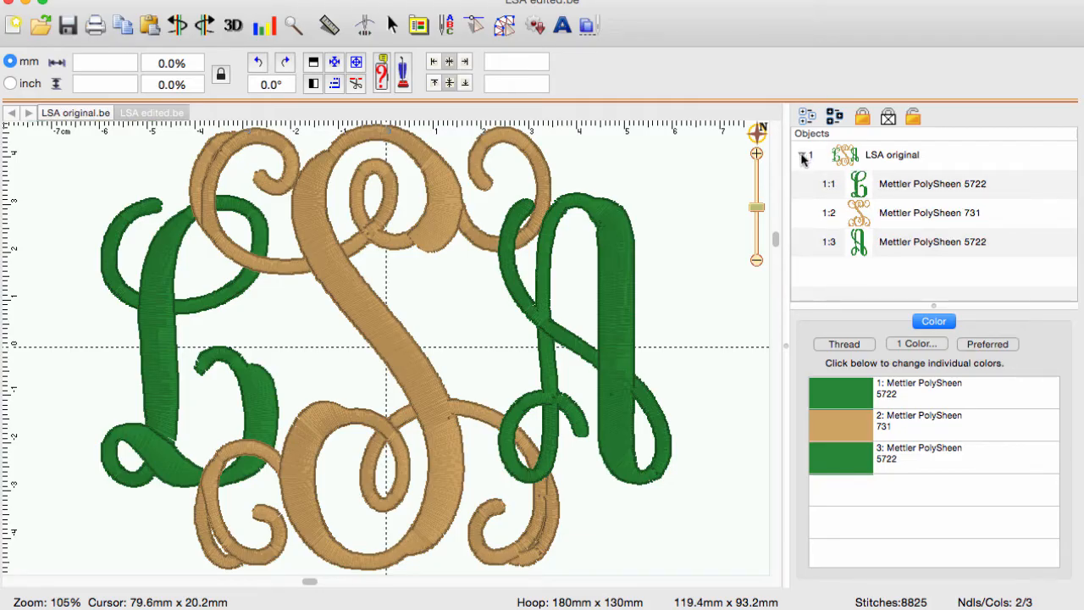
Lock the green L section (row 1:1) against changes and deselect it.
click(932, 188)
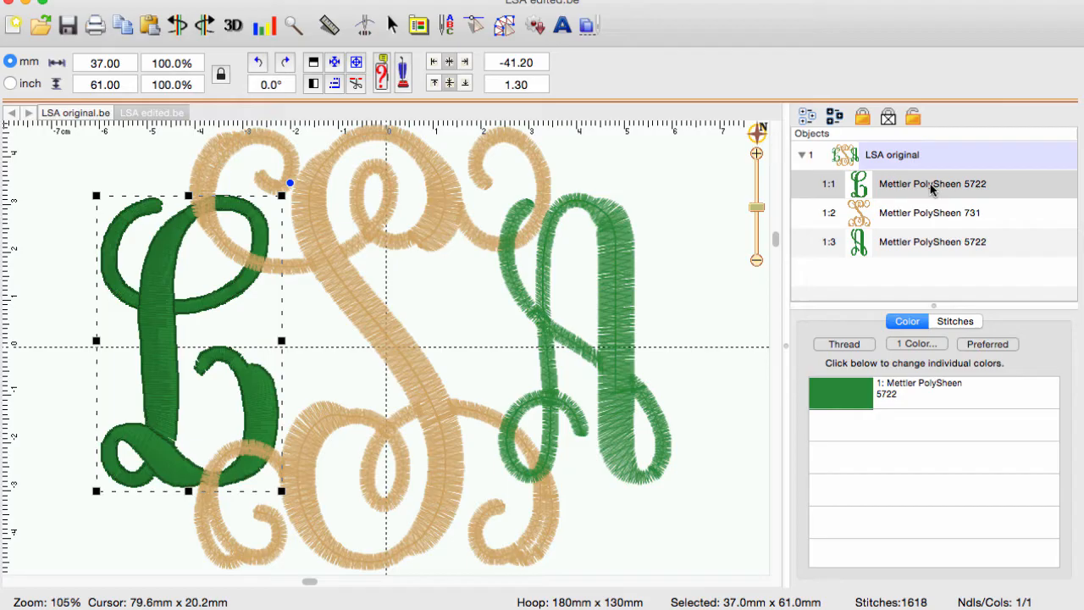
click(863, 118)
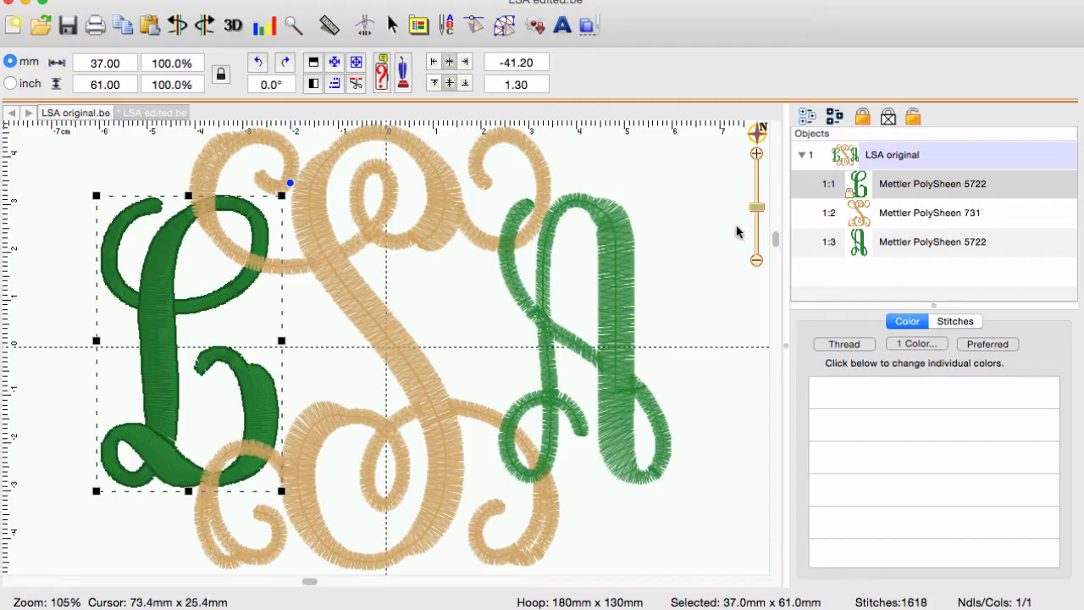
click(714, 248)
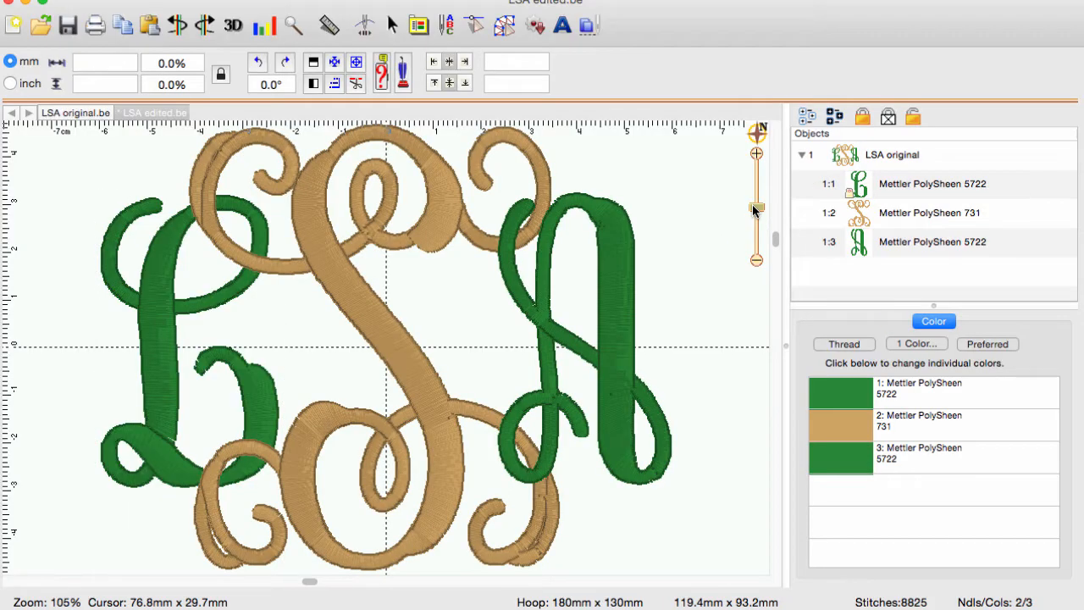
Zoom in on where the tan S's swirl crosses the L.
drag(756, 209, 757, 187)
drag(776, 240, 776, 208)
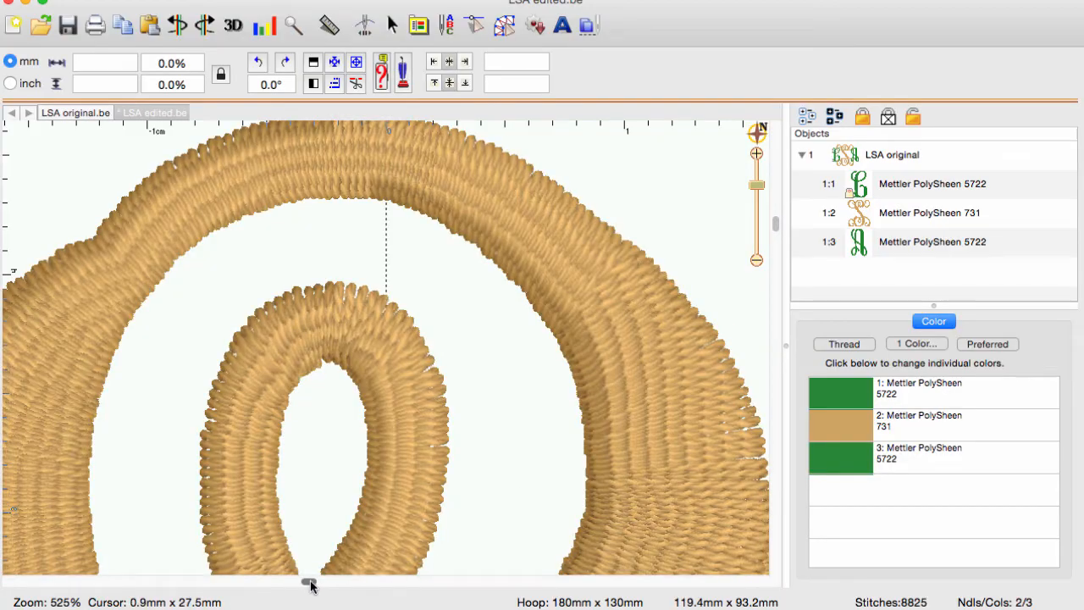
drag(310, 581, 249, 581)
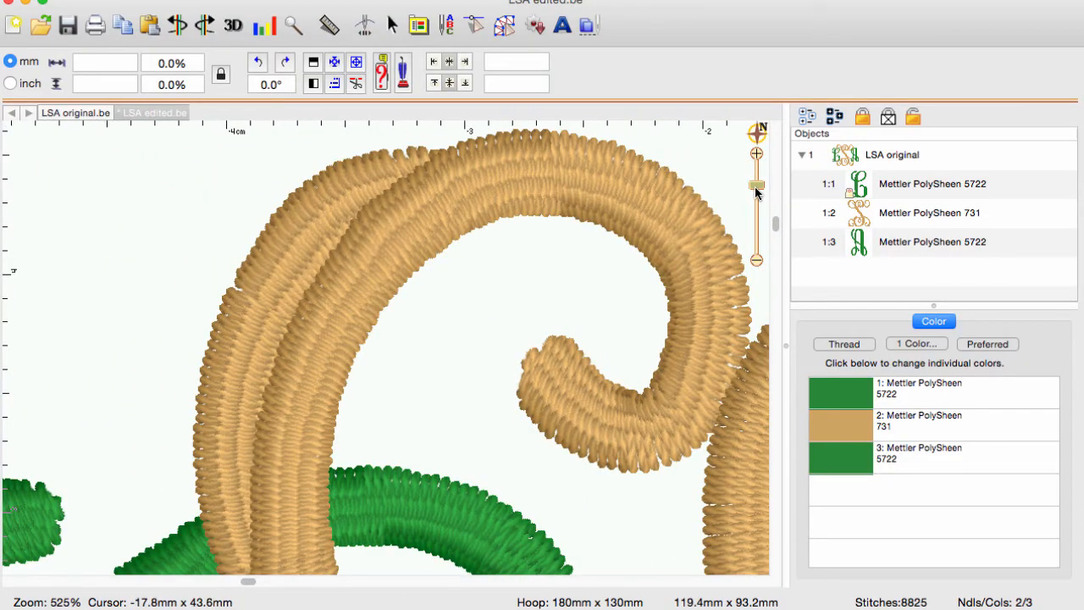
drag(757, 188, 776, 244)
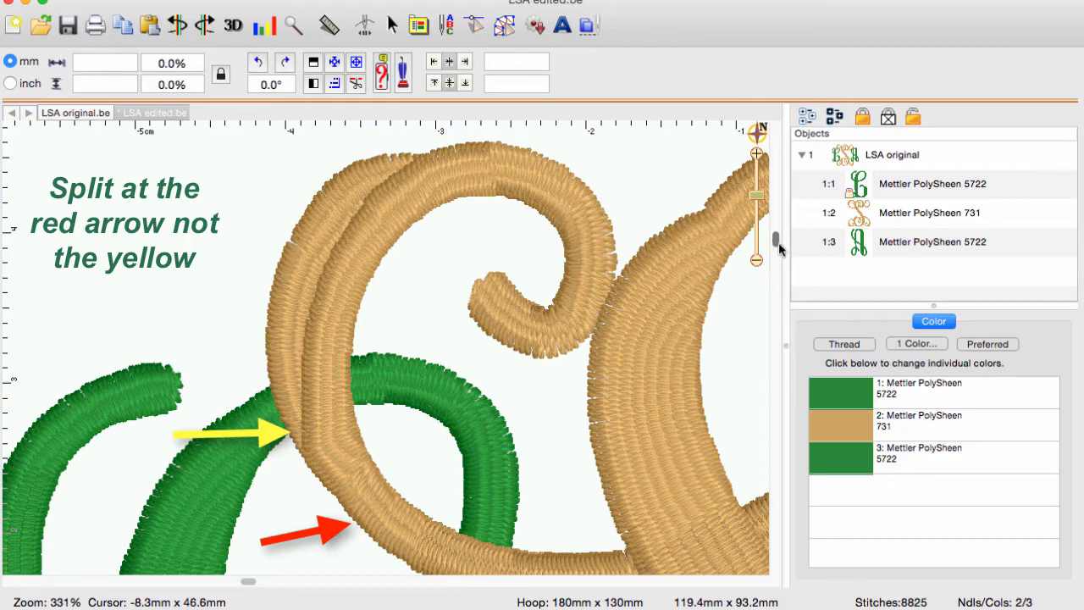
In stitch edit mode with 3D off, lasso the stitches of the tan S's upper-left swirl.
click(475, 26)
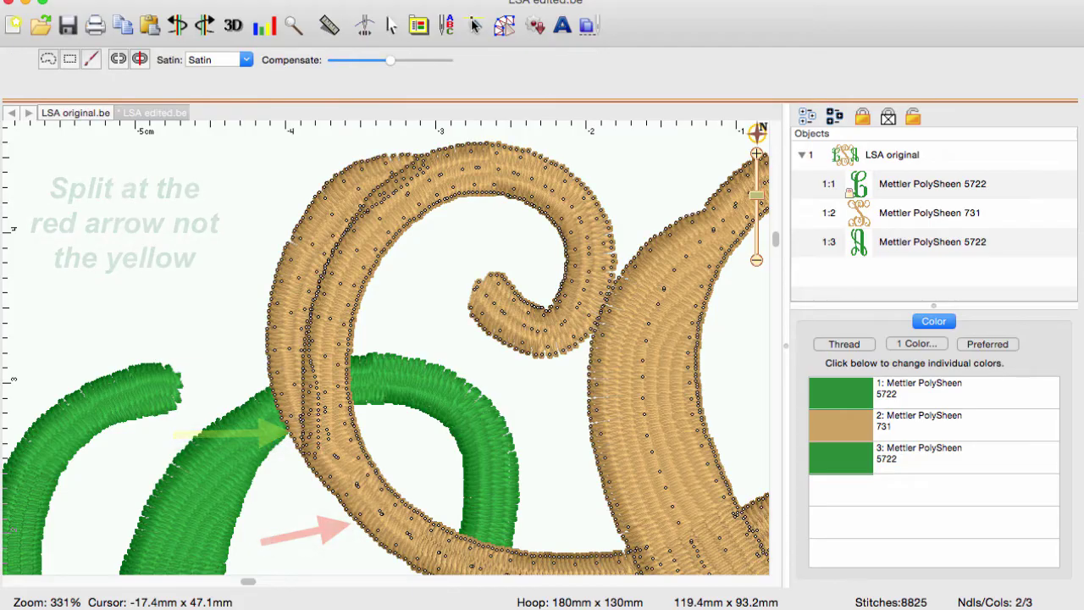
click(233, 25)
click(50, 61)
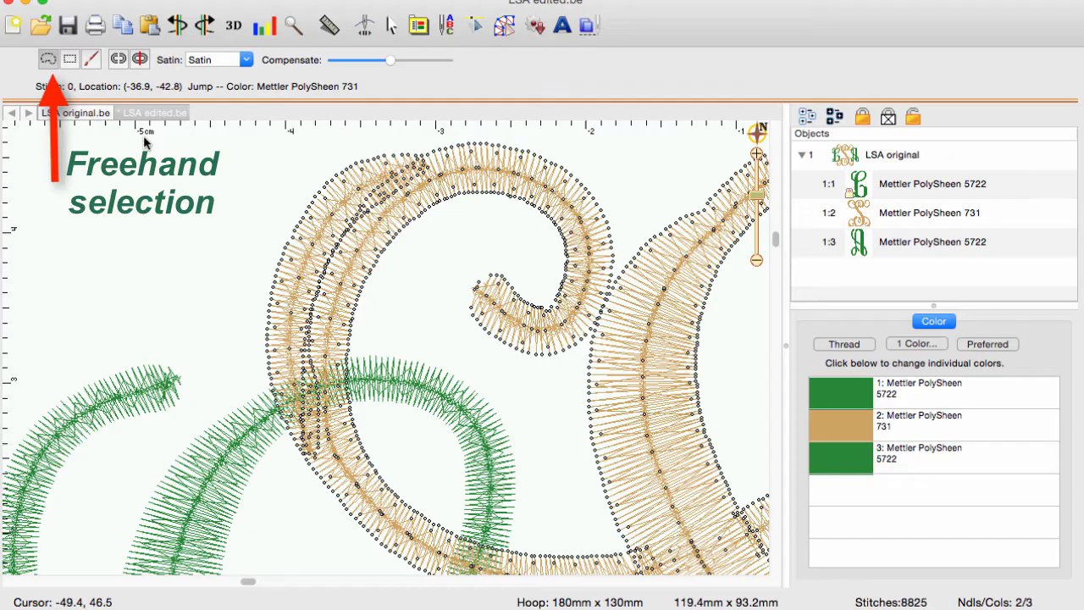
mouse_move(327, 139)
mouse_down()
mouse_move(217, 354)
mouse_move(364, 500)
mouse_move(558, 377)
mouse_move(612, 157)
mouse_move(557, 127)
mouse_up()
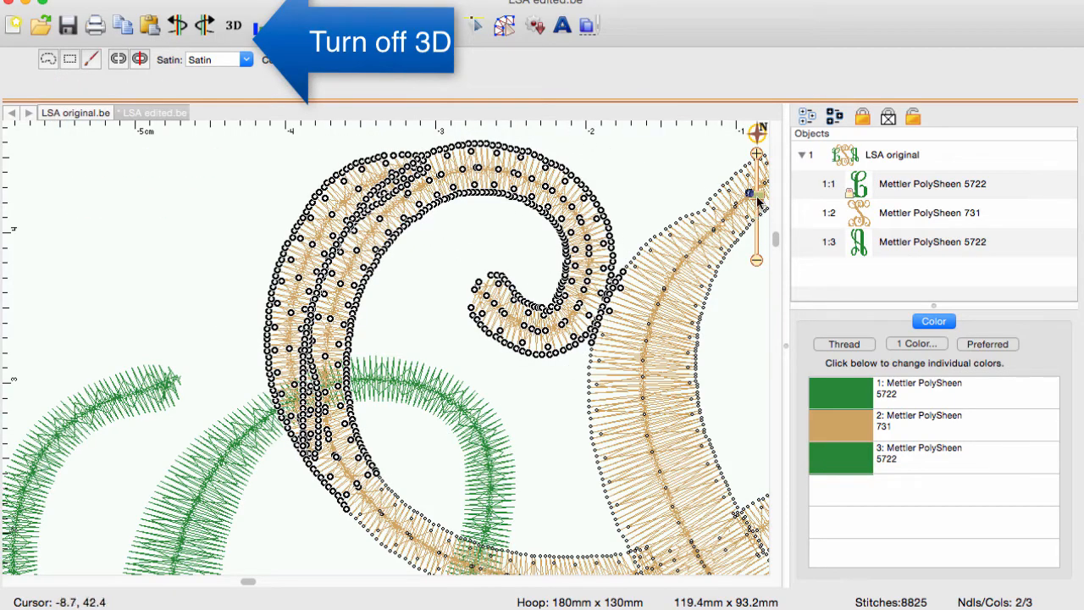
drag(759, 197, 756, 166)
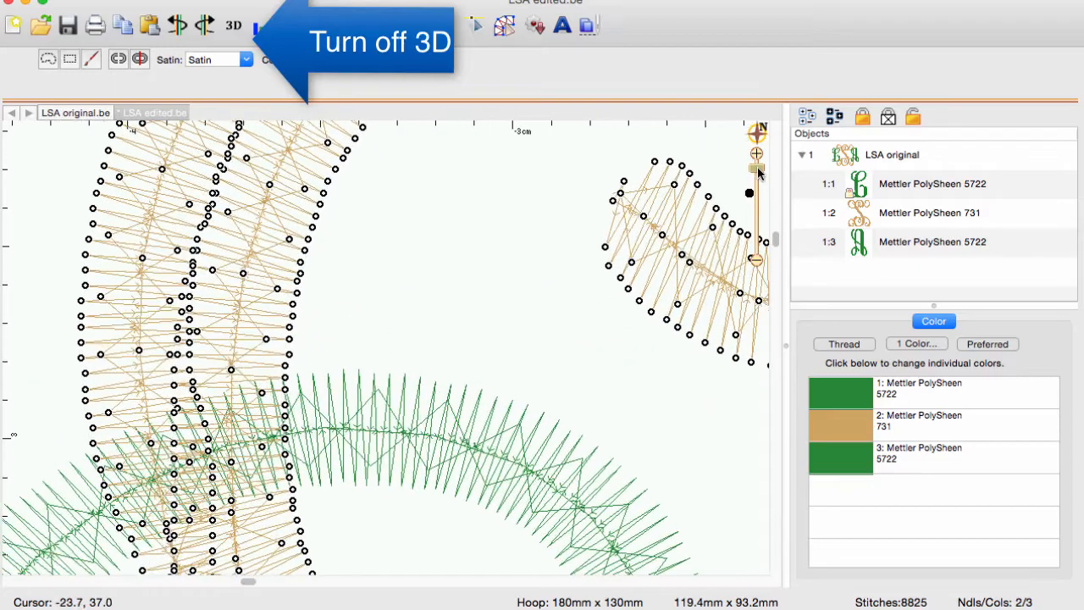
drag(248, 584, 315, 585)
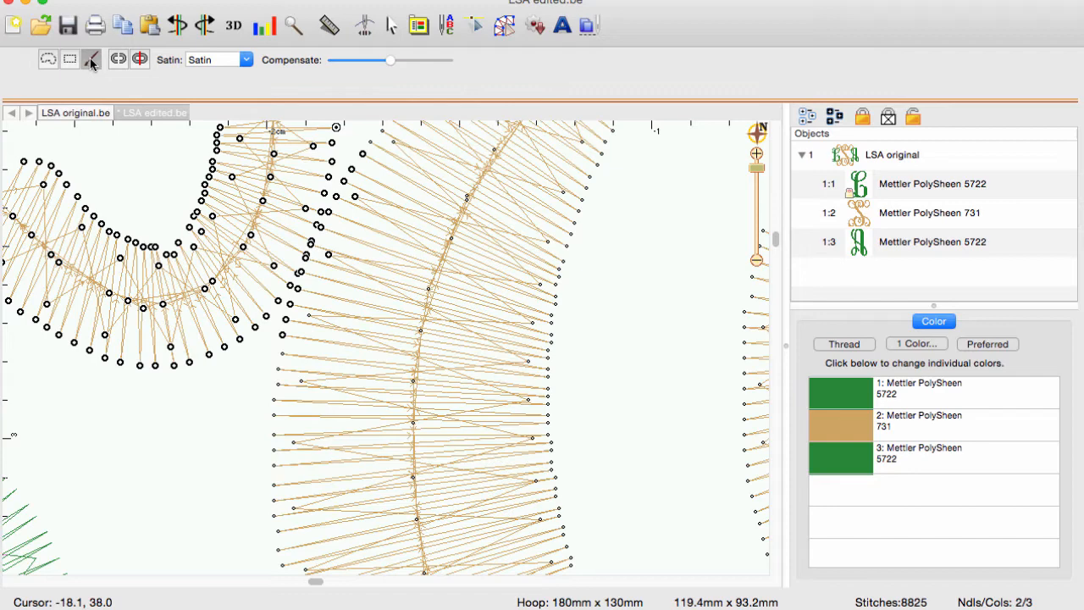
click(92, 59)
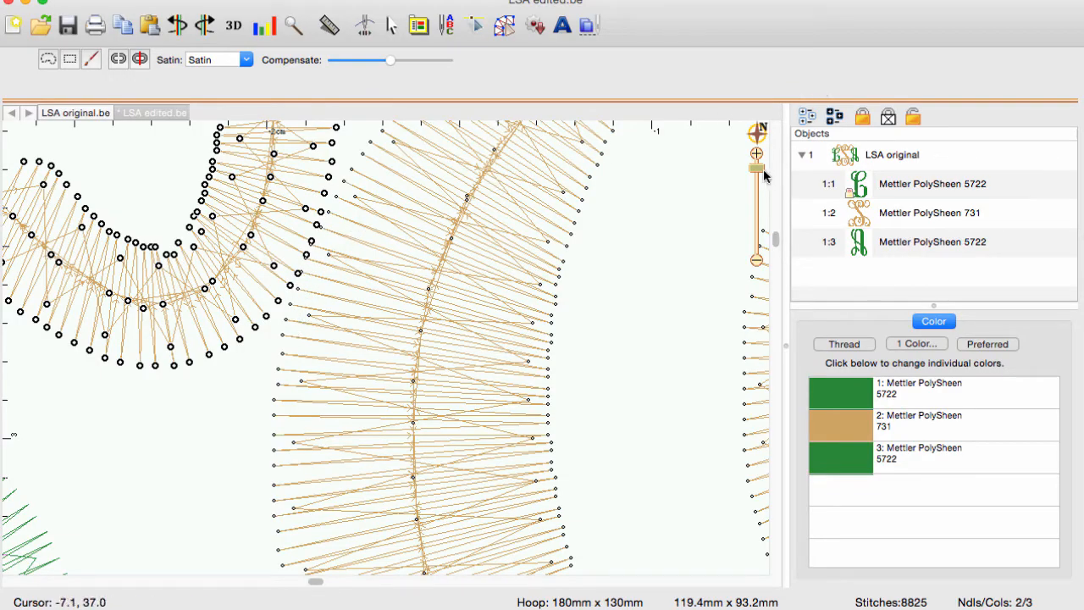
drag(756, 168, 759, 207)
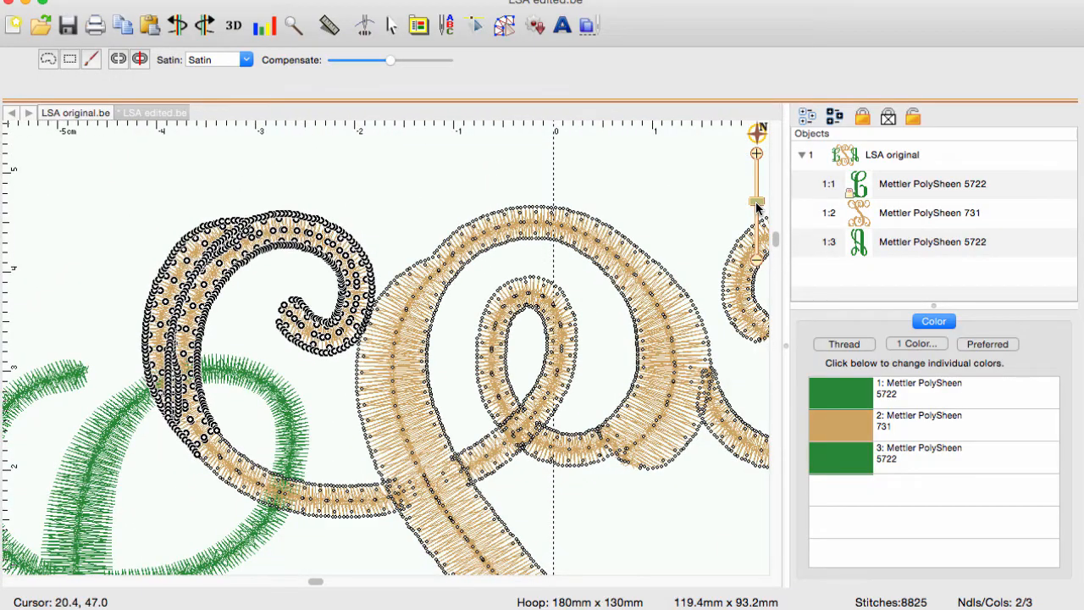
Split the tan swirl into its own object and move it first in the stitch order.
click(141, 60)
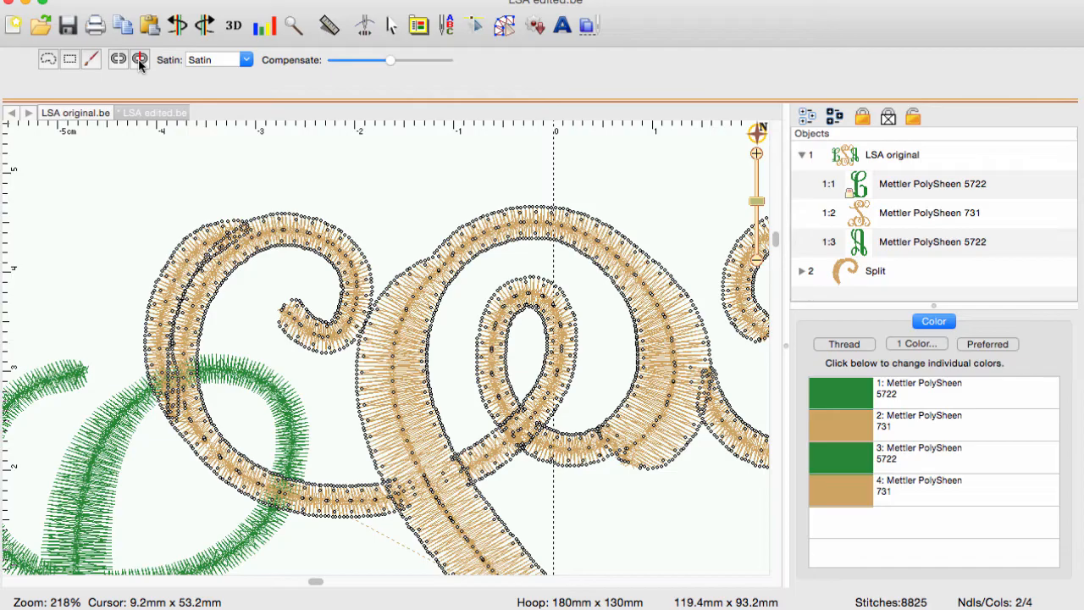
click(882, 270)
right_click(854, 273)
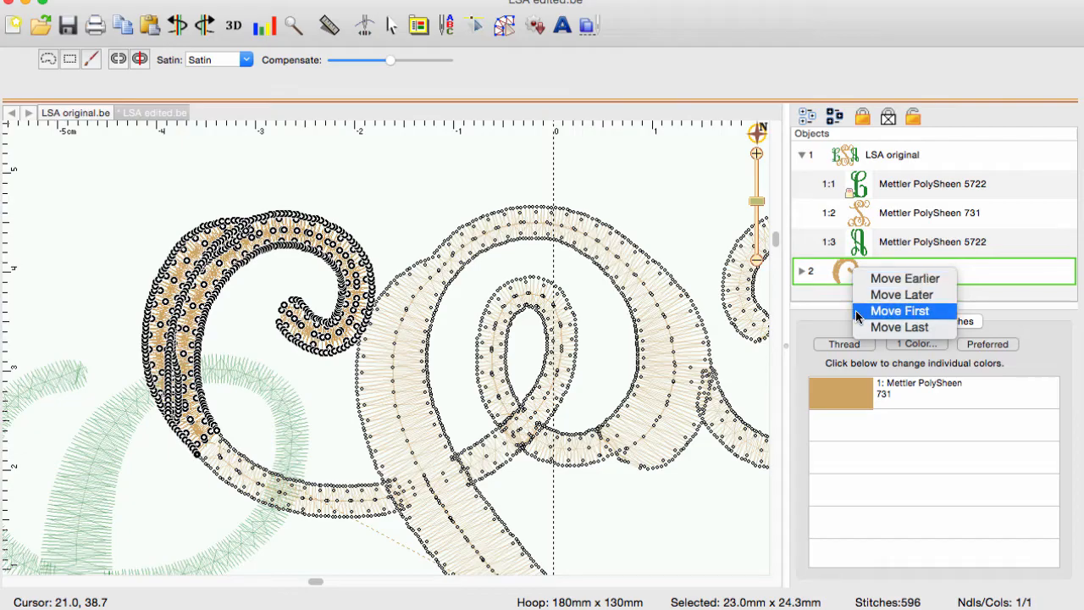
click(858, 315)
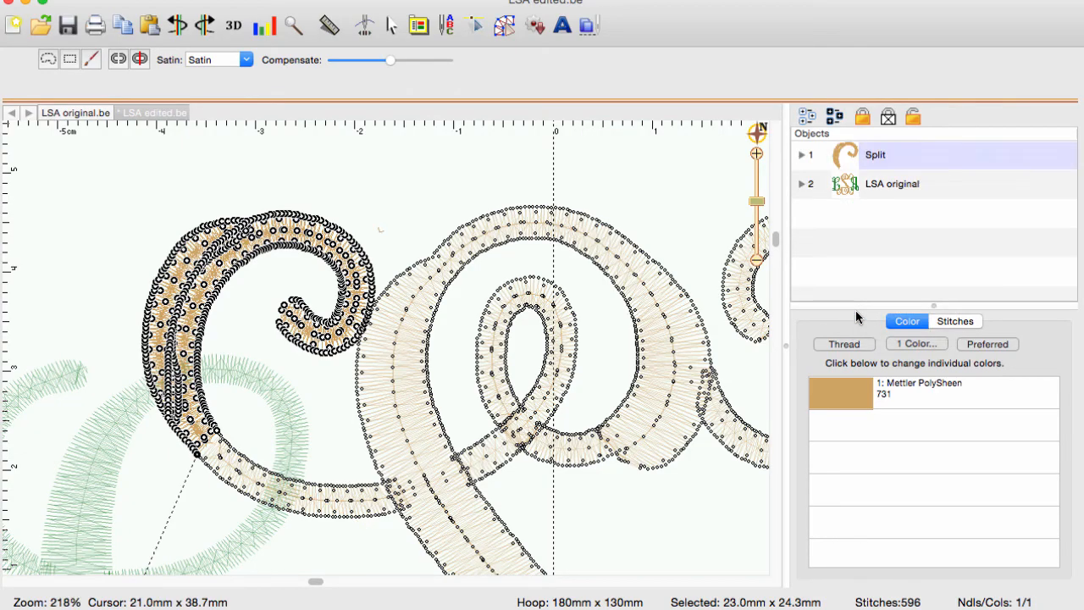
Return to object selection and show the whole monogram as realistic 3D thread.
click(391, 25)
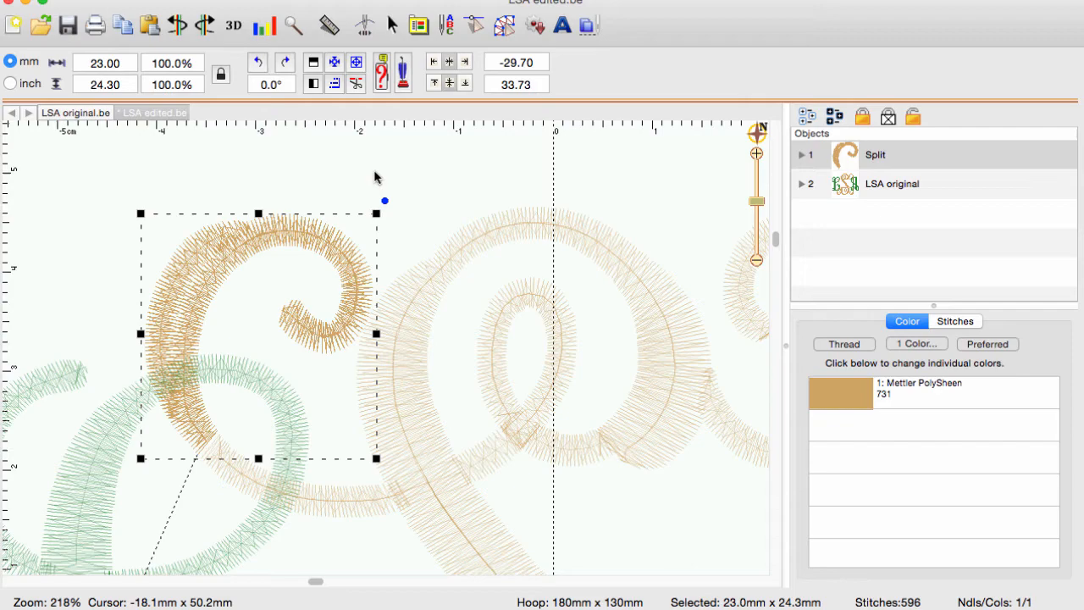
click(383, 175)
click(235, 25)
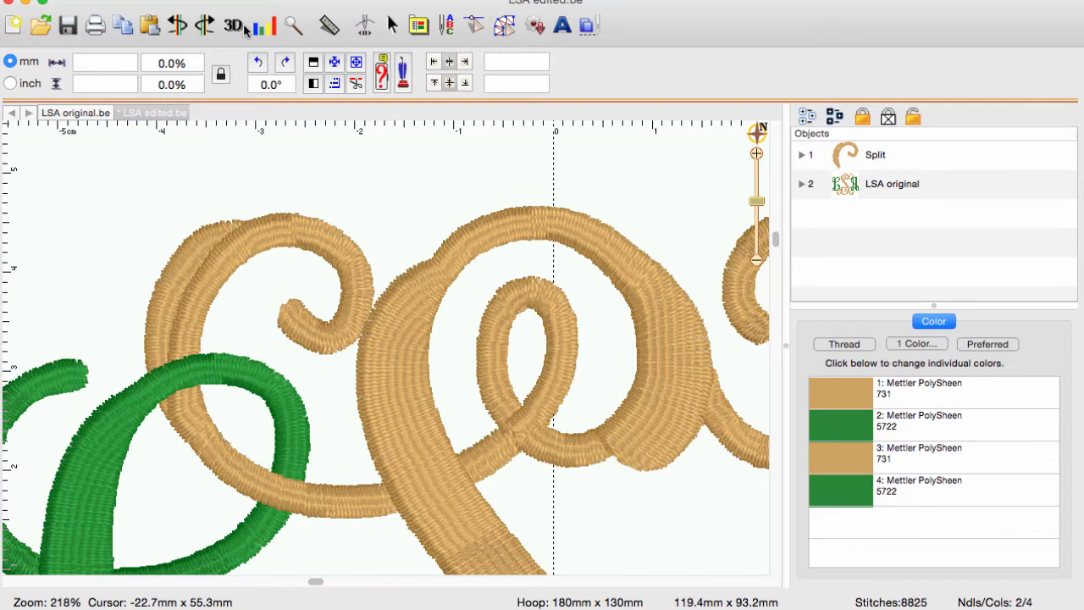
drag(757, 202, 756, 213)
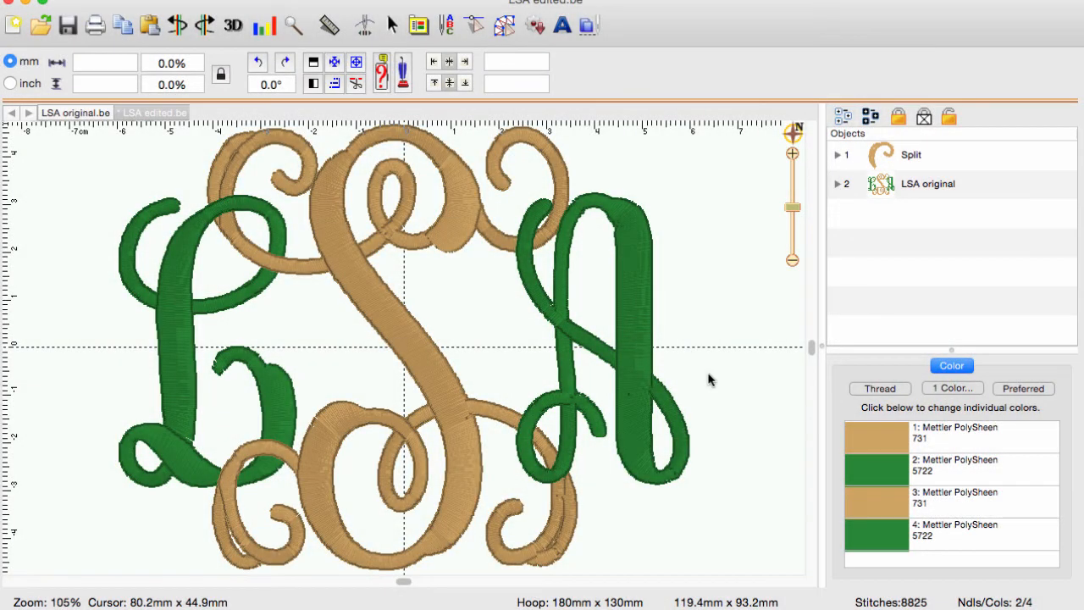
Expand LSA original and lock the tan S against editing.
click(838, 184)
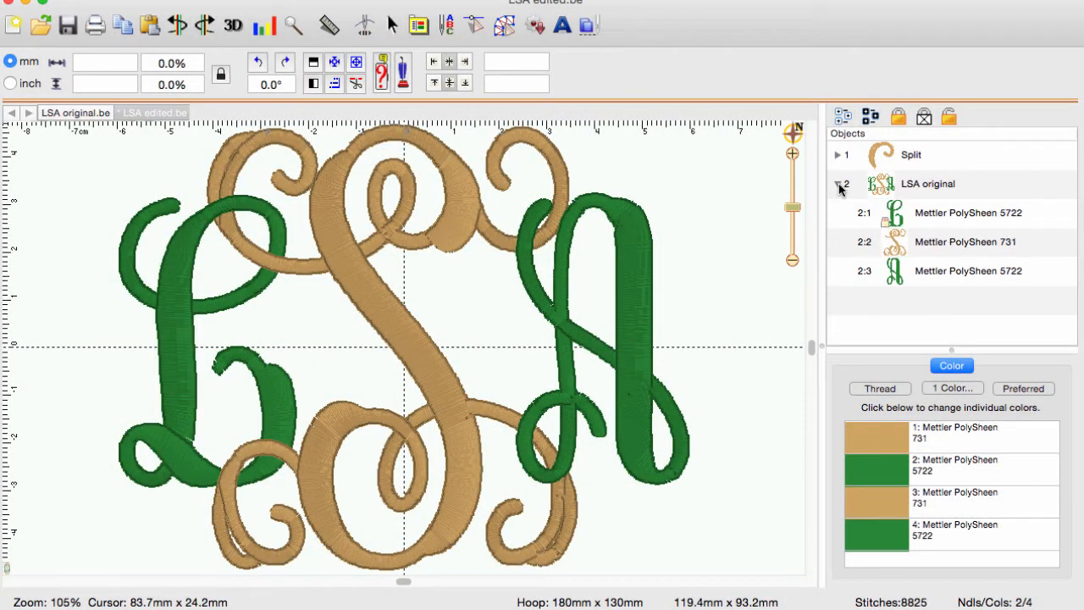
click(921, 219)
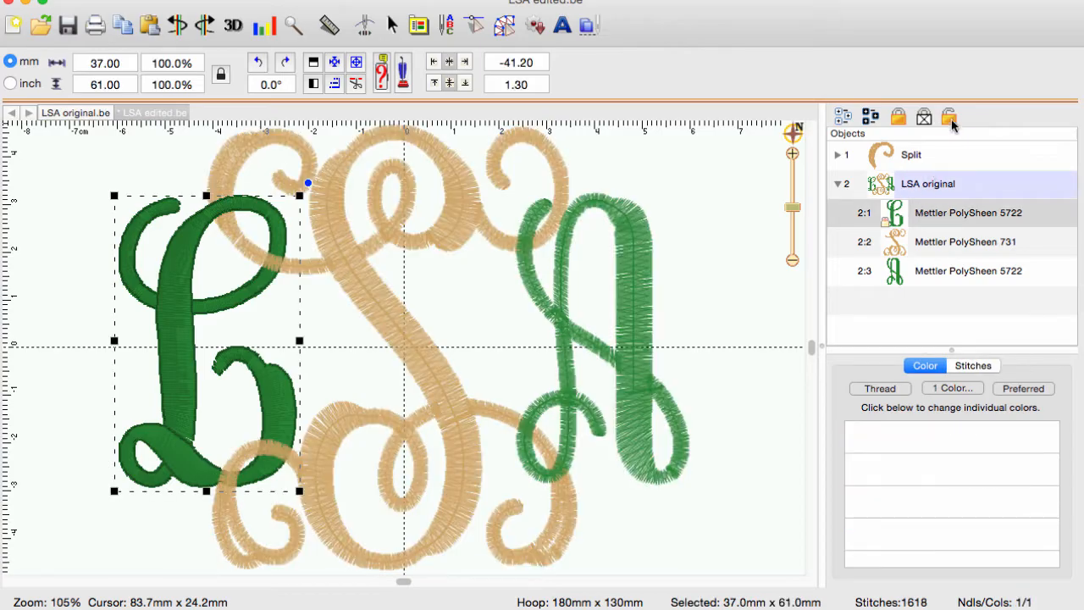
click(954, 251)
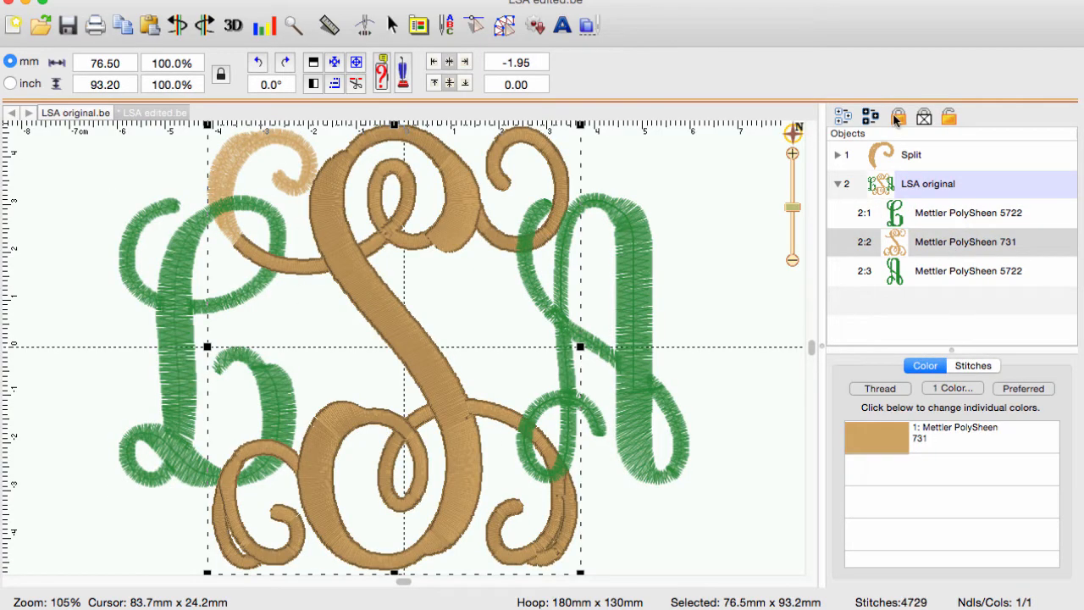
click(898, 118)
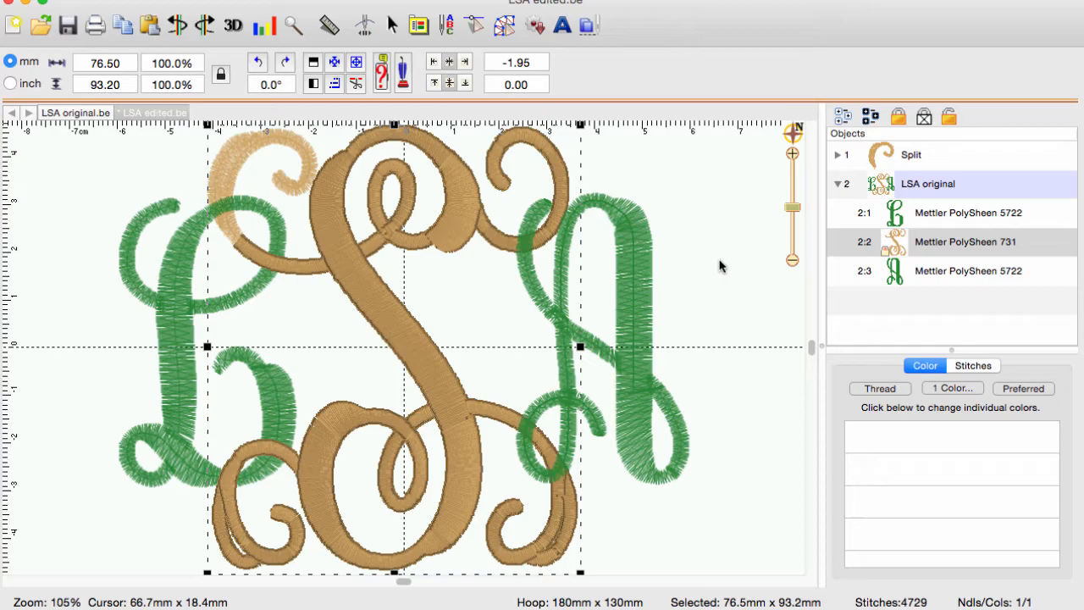
Lasso the green L's curl in point-edit mode and split it into its own object.
drag(792, 210, 794, 203)
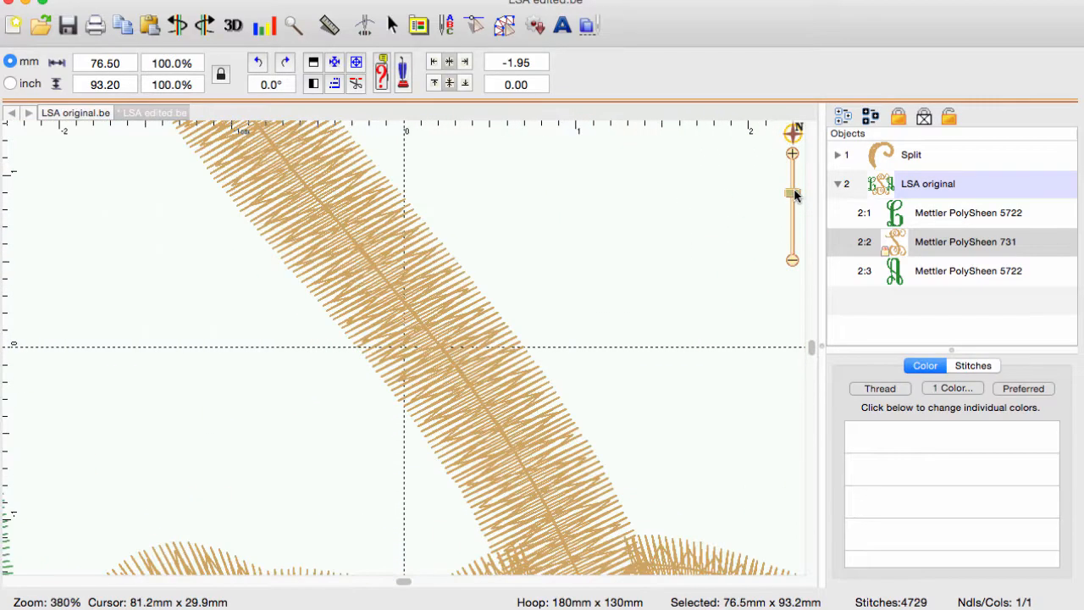
click(796, 133)
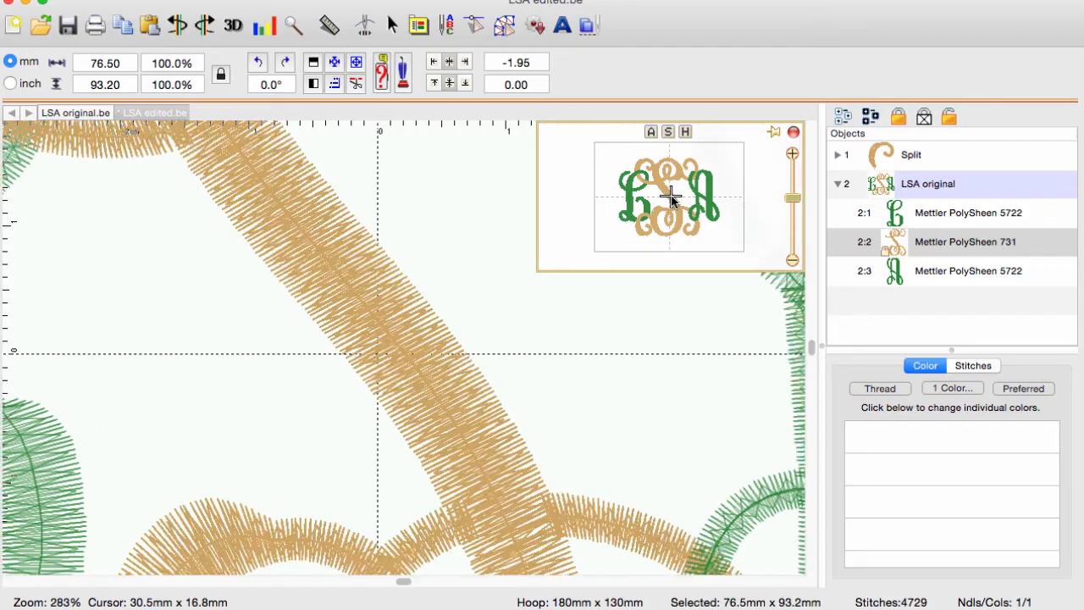
drag(672, 197, 649, 210)
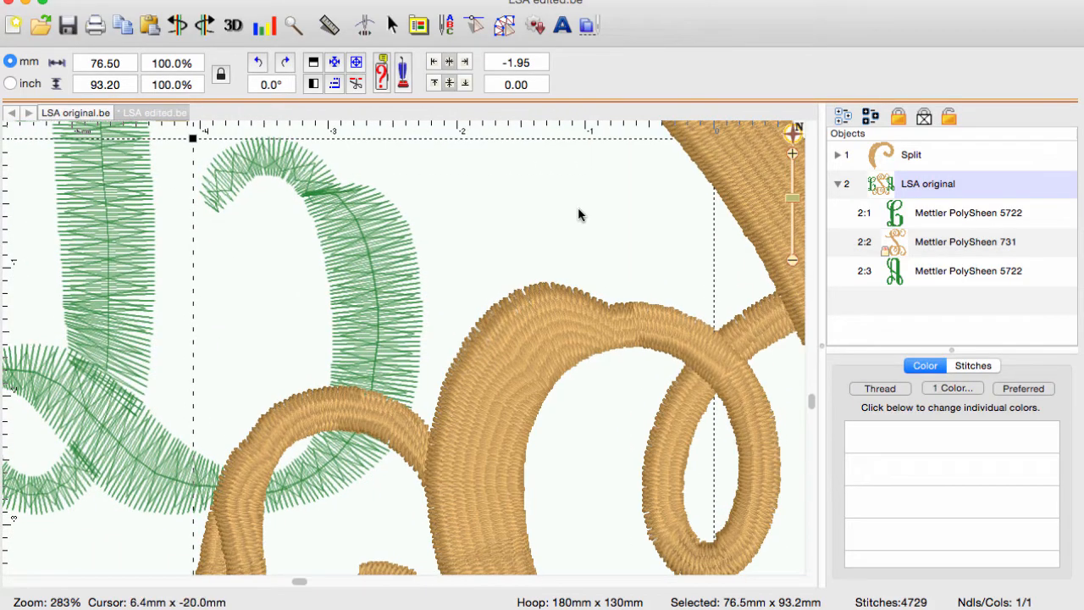
click(649, 213)
click(477, 23)
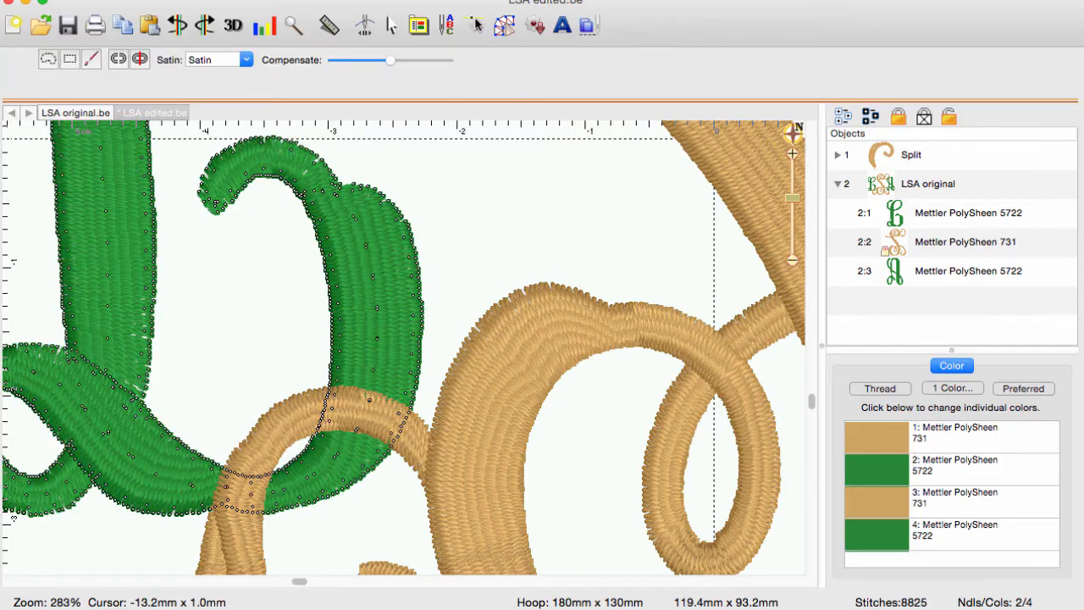
click(48, 59)
mouse_move(442, 193)
mouse_down()
mouse_move(193, 186)
mouse_move(439, 425)
mouse_up()
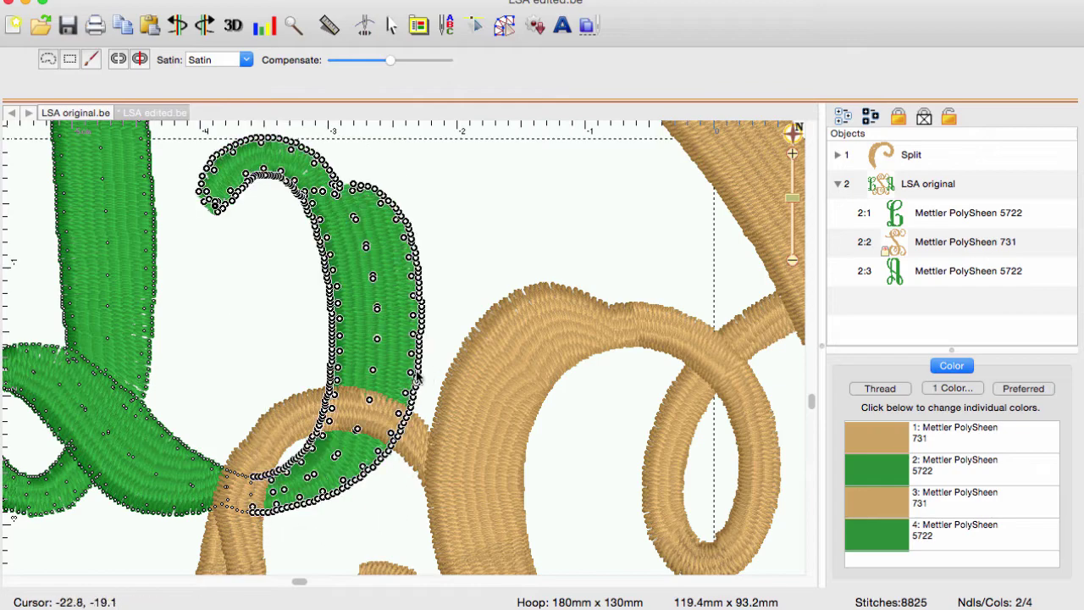
click(140, 60)
Delete the stray end stitches at the split curl's lower corner, trimming it to 339.
click(923, 212)
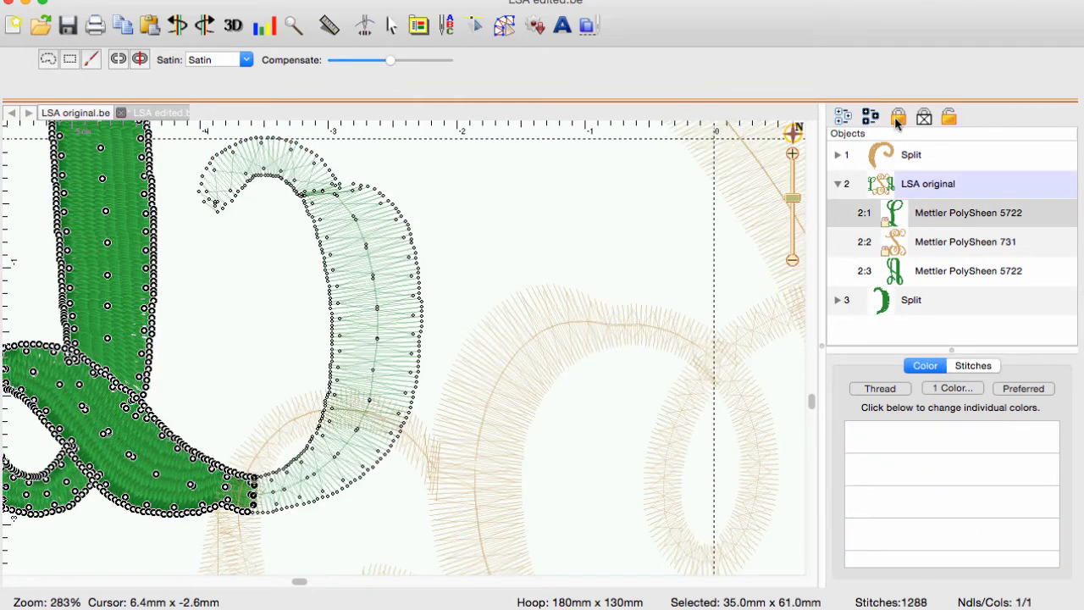
click(898, 299)
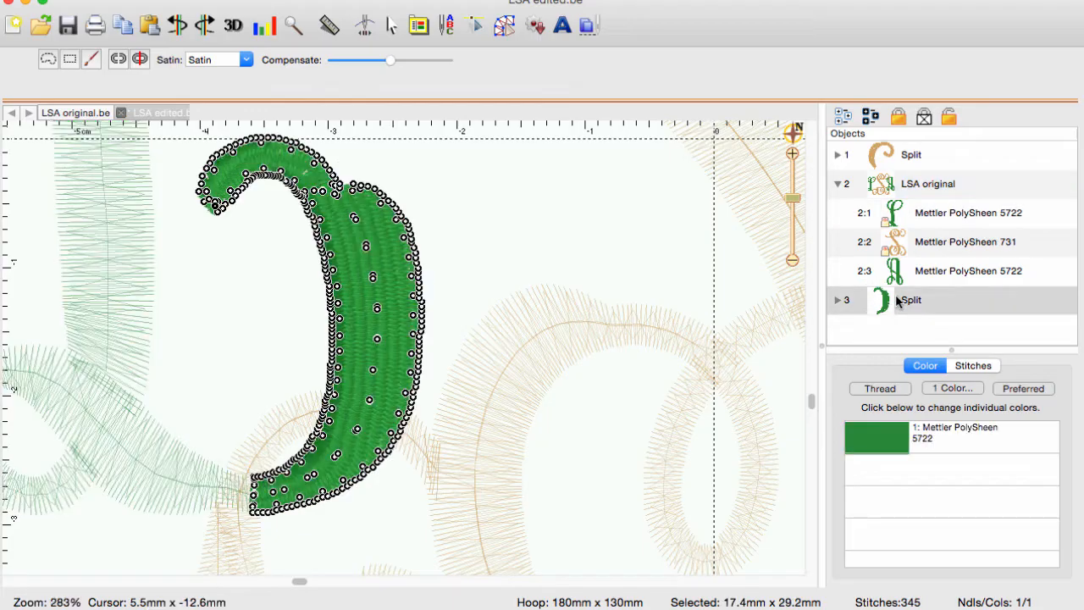
drag(796, 205, 795, 182)
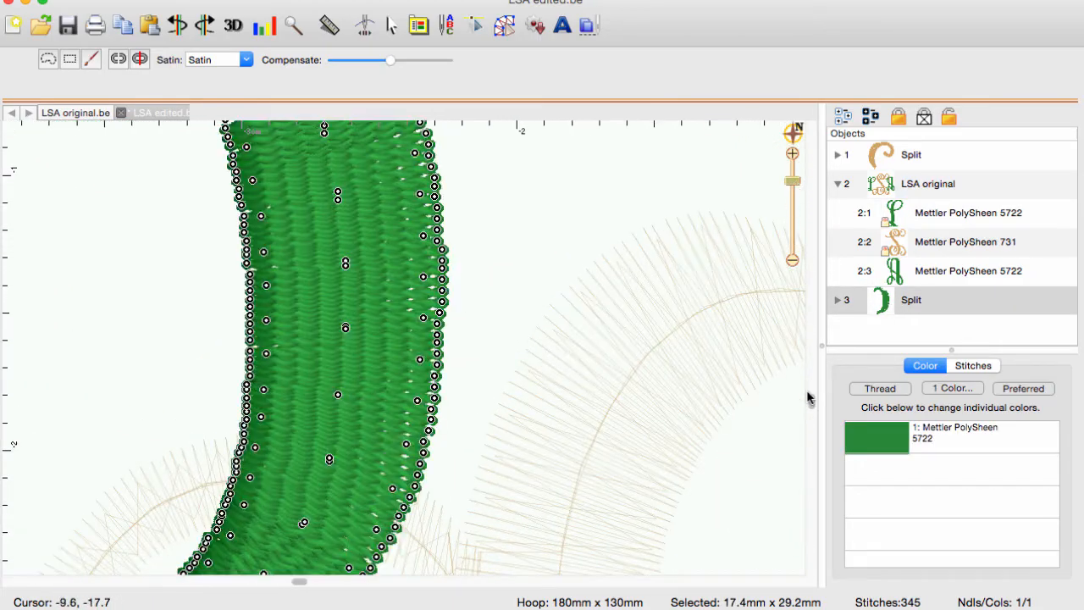
click(773, 132)
click(643, 222)
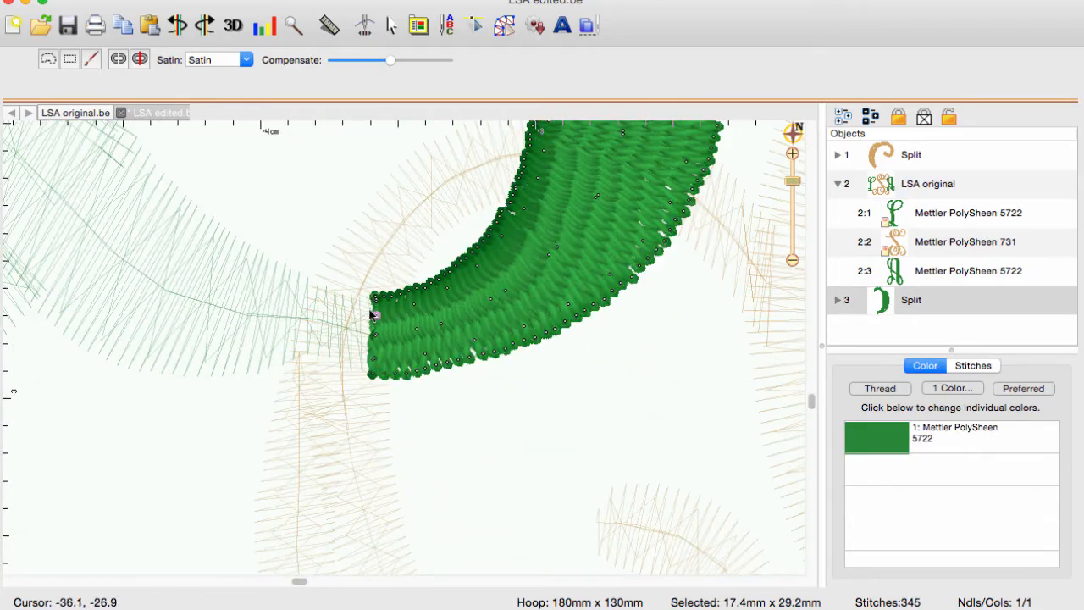
drag(377, 305, 392, 327)
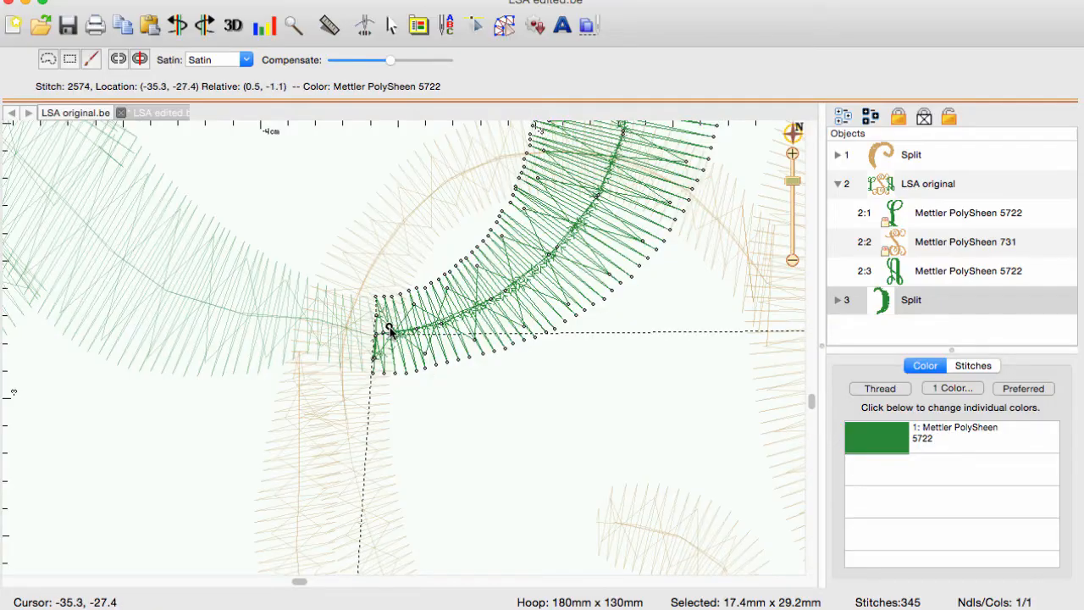
key(Delete)
key(Delete)
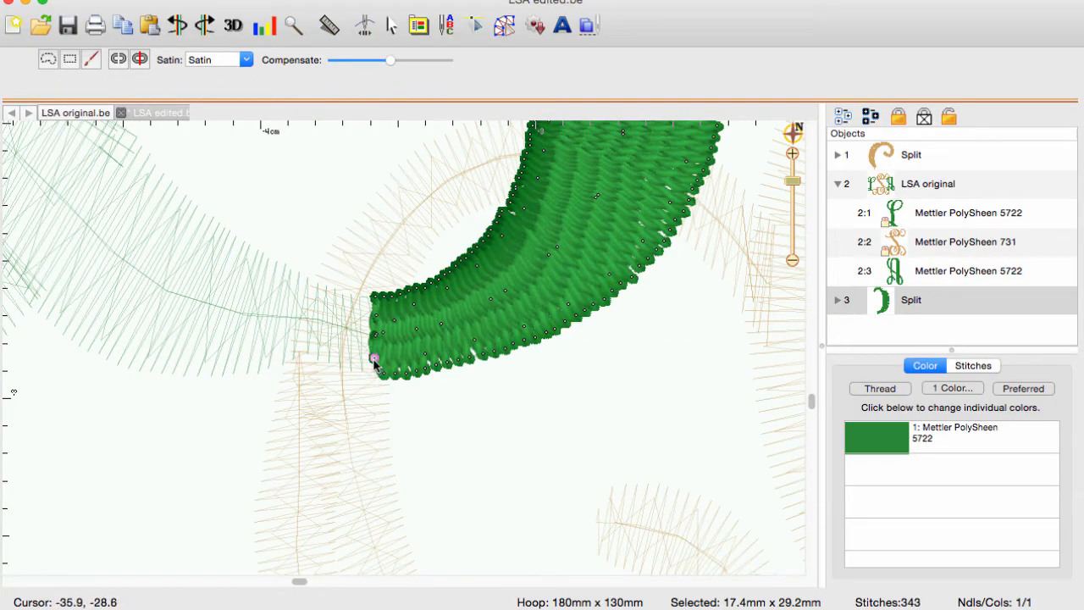
key(Delete)
drag(378, 337, 398, 372)
key(Delete)
key(Delete)
key(Delete)
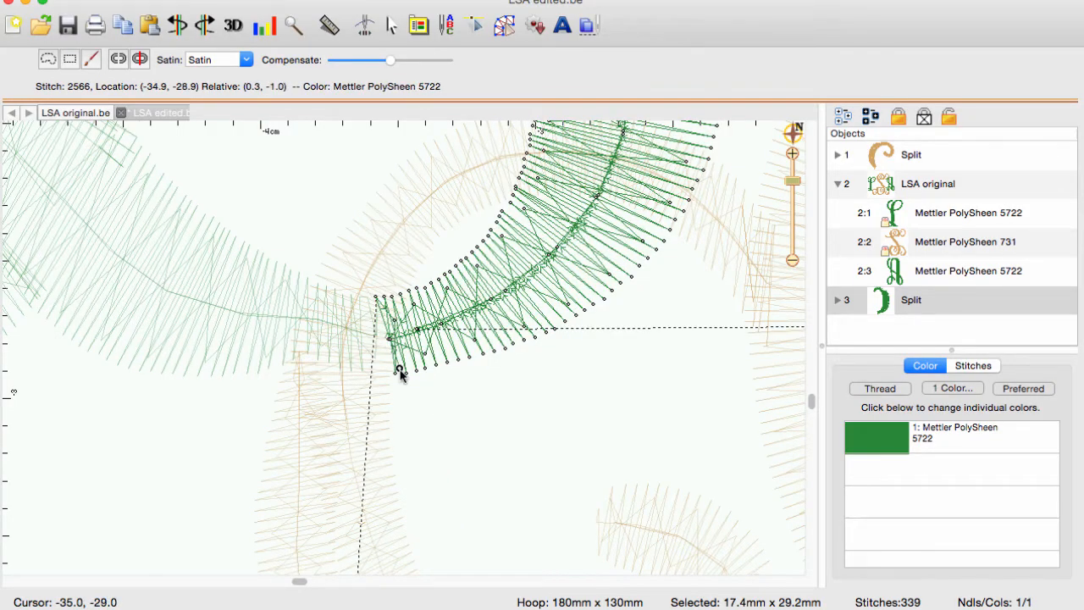
mouse_move(385, 315)
mouse_down()
mouse_move(392, 339)
mouse_move(404, 312)
mouse_move(392, 345)
mouse_up()
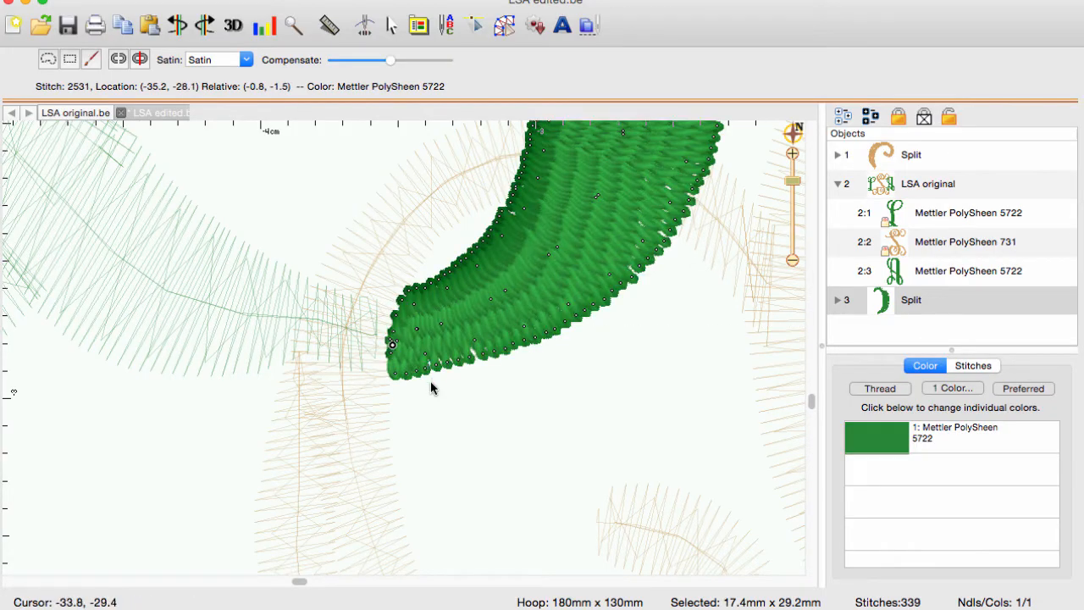
click(515, 185)
click(394, 26)
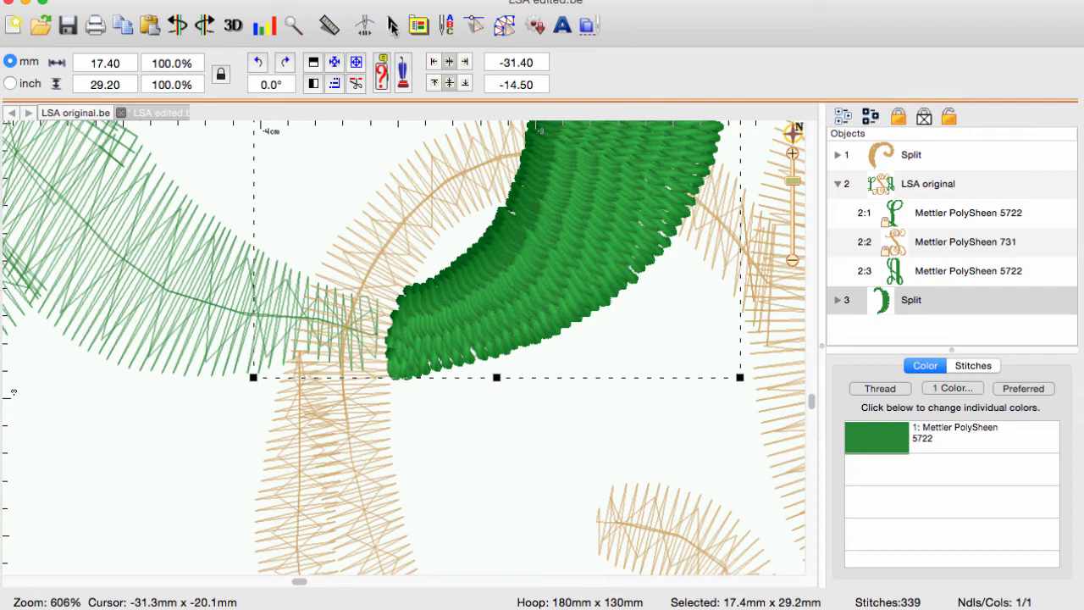
click(914, 183)
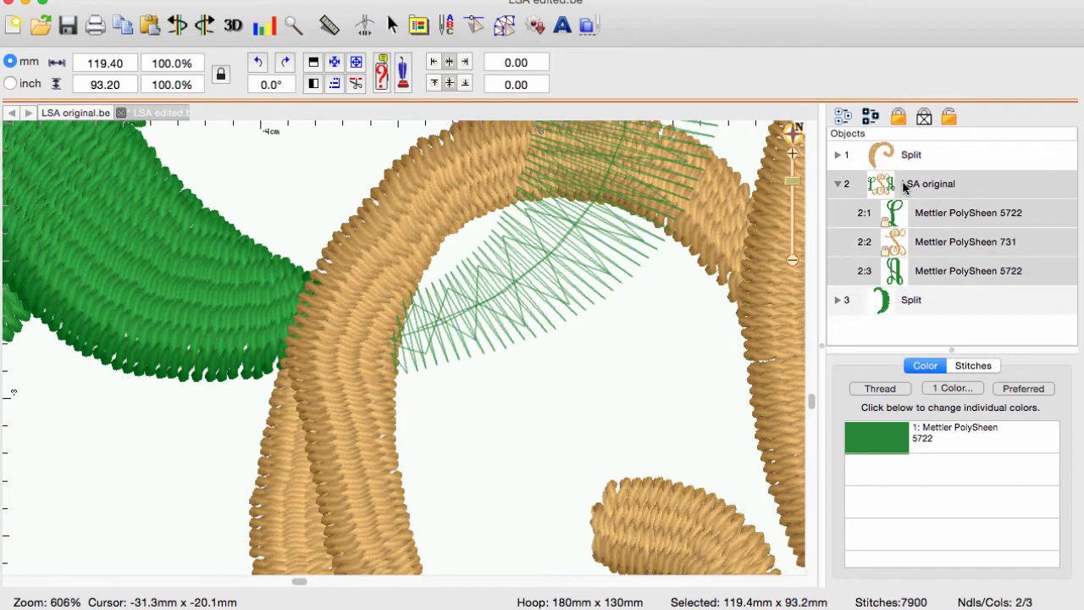
click(693, 337)
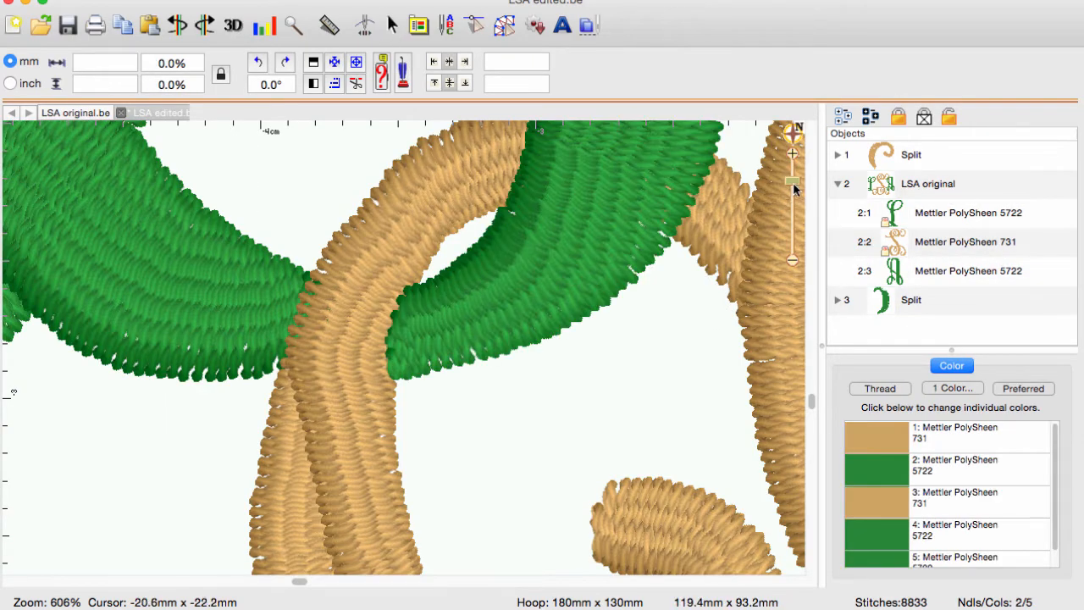
drag(792, 181, 795, 207)
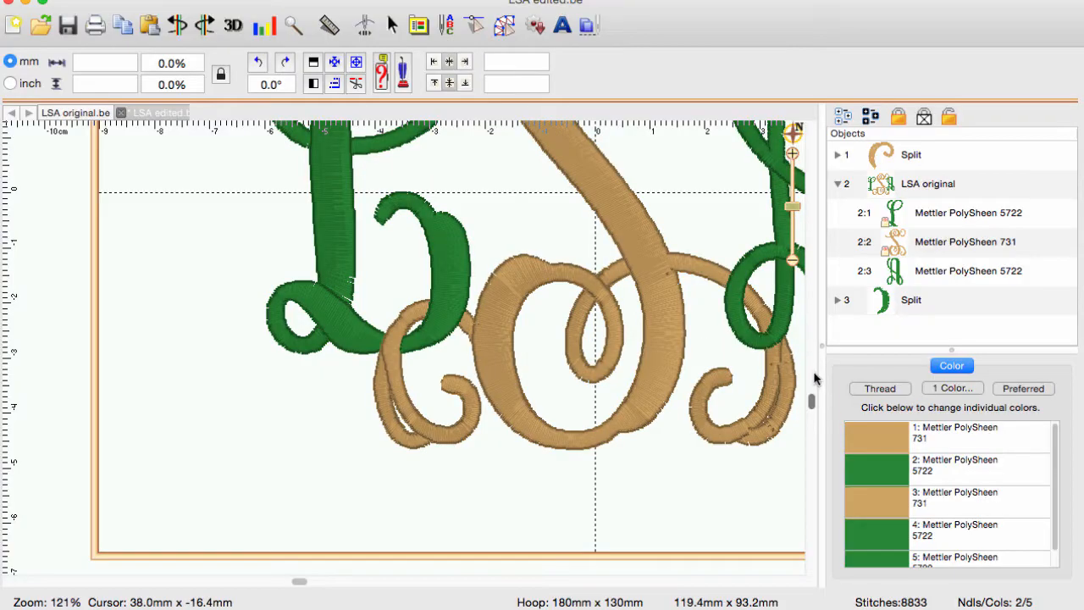
click(798, 127)
click(653, 132)
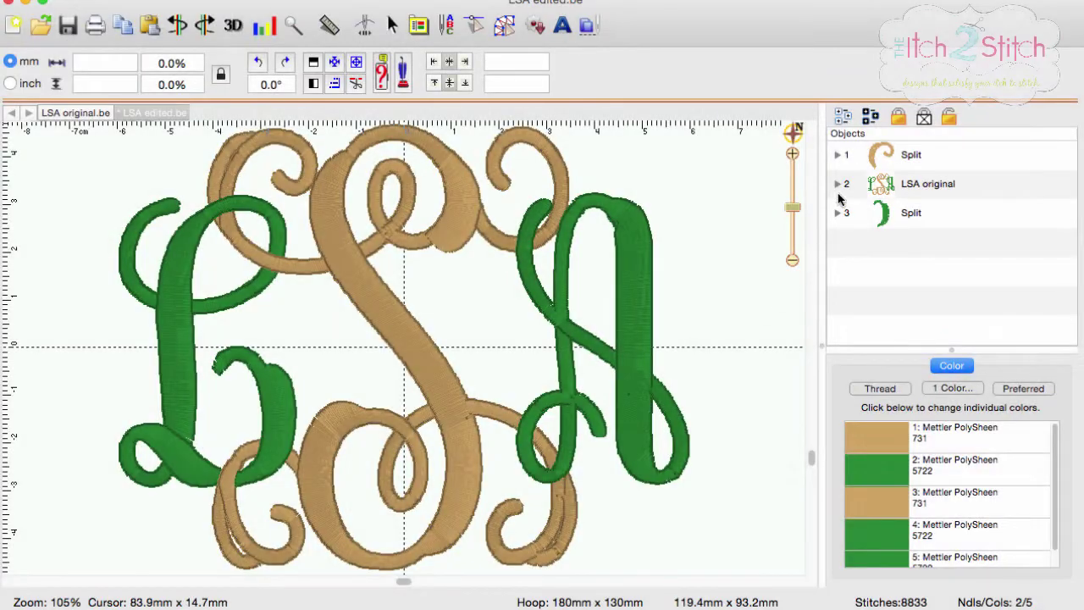
Expand LSA original and zoom to where a green stroke crosses the tan curl.
click(838, 184)
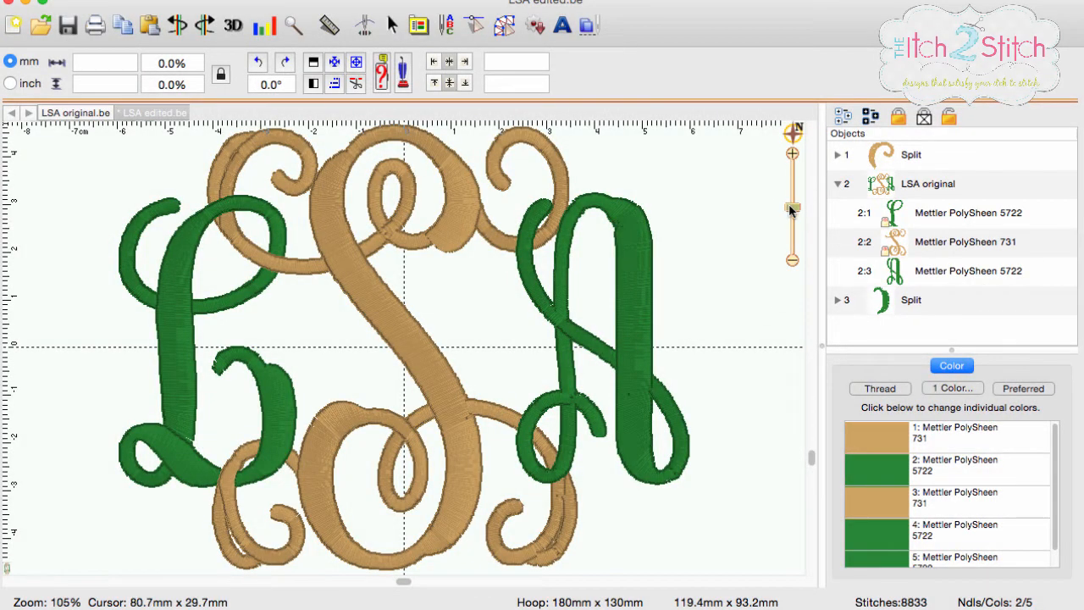
drag(792, 208, 792, 194)
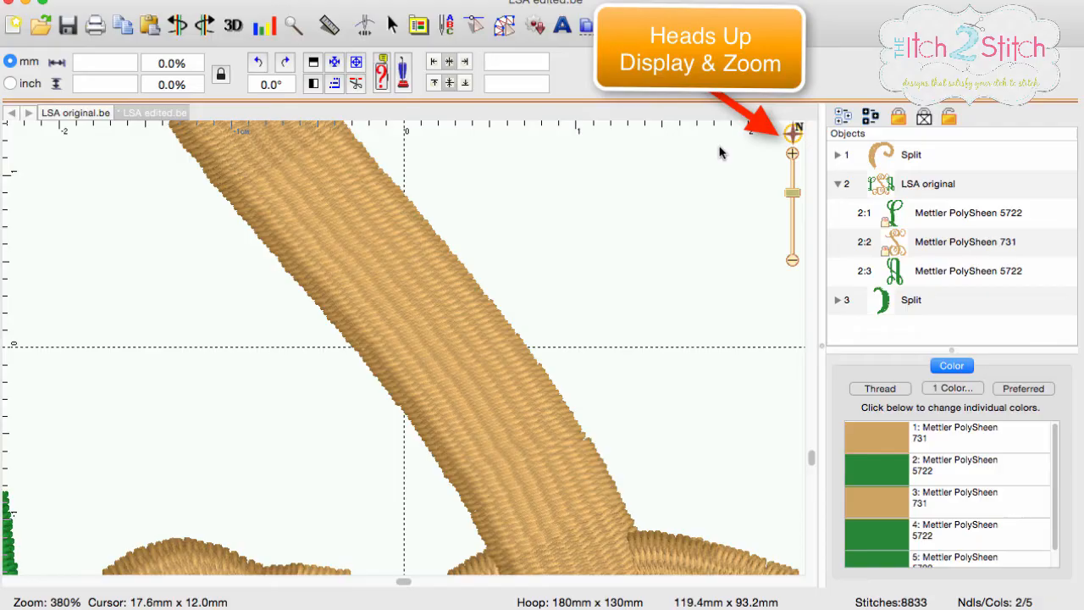
click(794, 133)
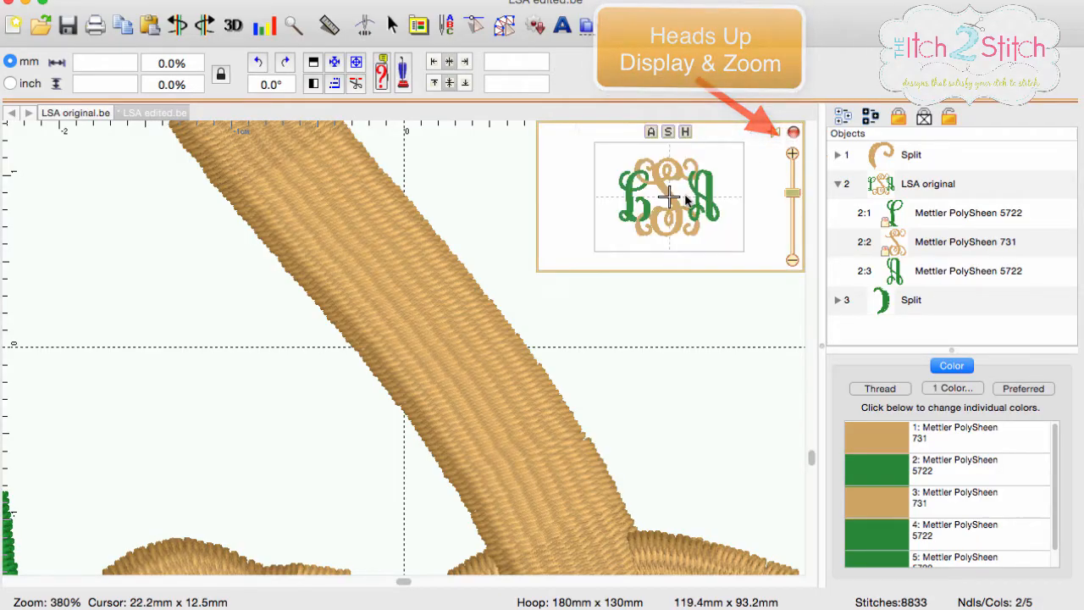
drag(674, 202, 694, 178)
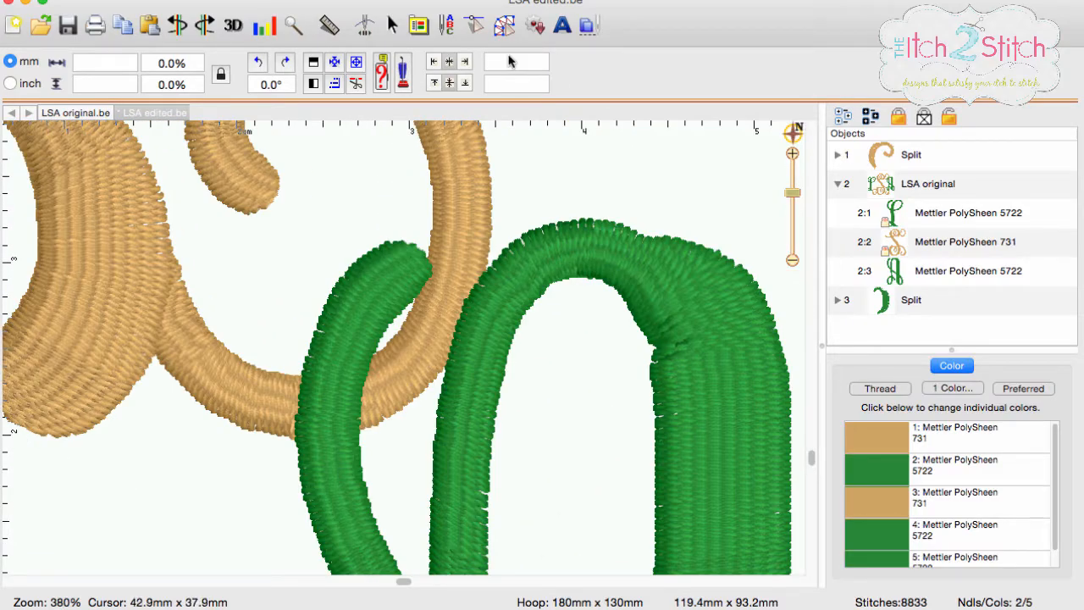
Freehand-select the short green section's stitch points where it crosses the tan curl.
click(475, 25)
click(50, 62)
mouse_move(361, 222)
mouse_down()
mouse_move(356, 511)
mouse_move(434, 336)
mouse_move(447, 222)
mouse_up()
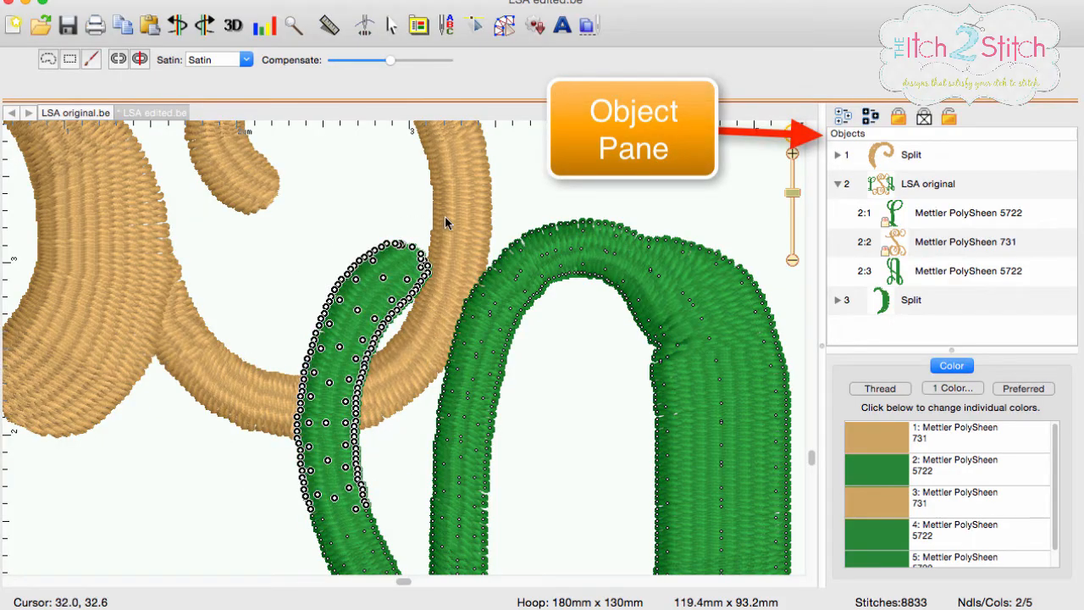
Split the green section into its own object and move it first so the tan curl lies over it.
click(140, 59)
click(392, 26)
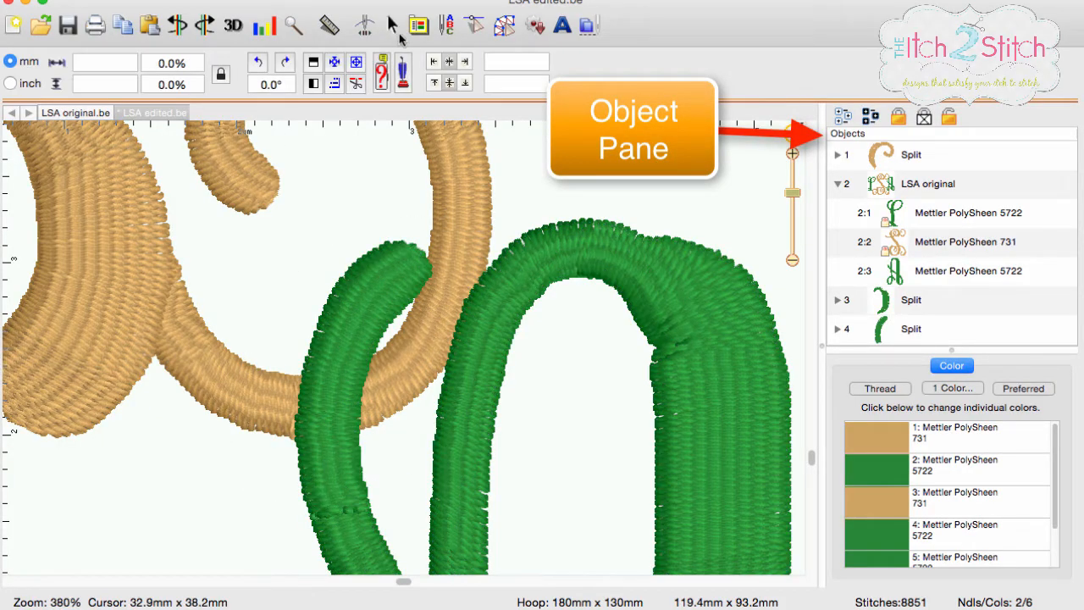
click(885, 336)
right_click(885, 336)
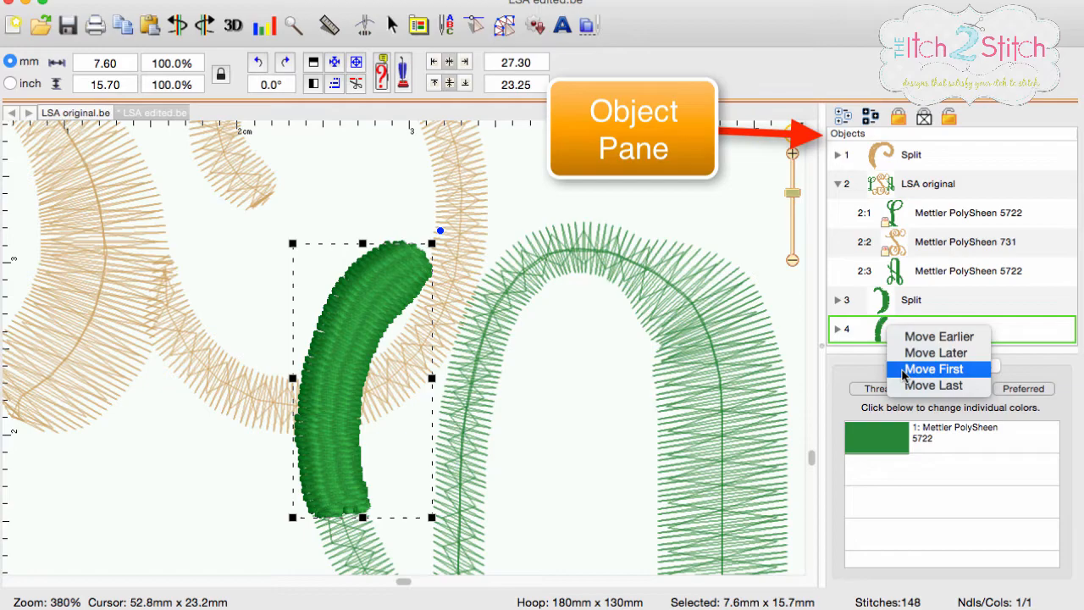
click(931, 370)
Pan via the overview navigator to the next tan-green crossing.
click(792, 154)
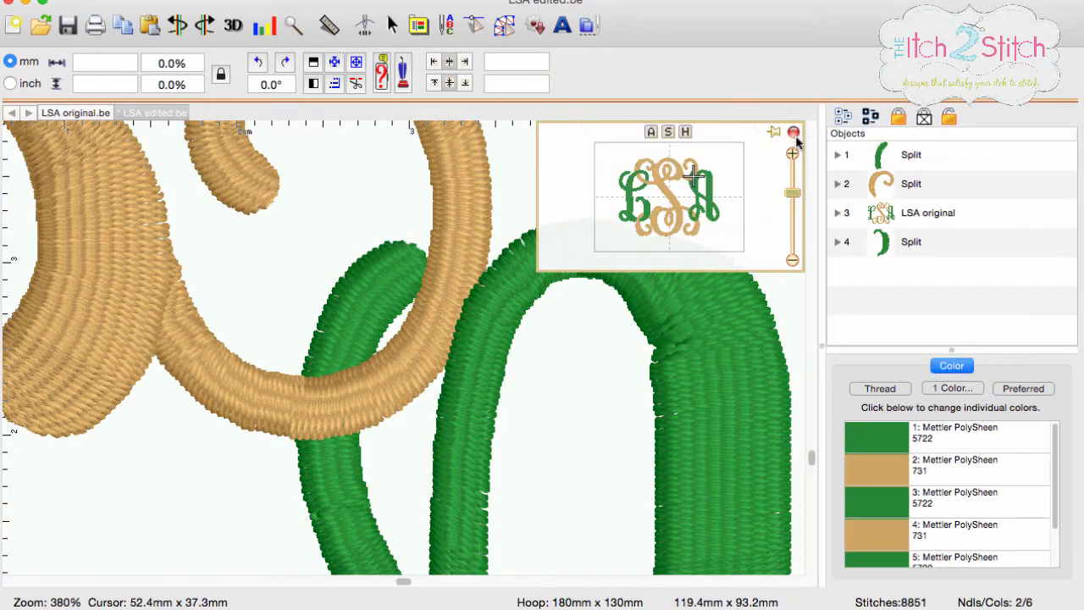
click(699, 181)
drag(699, 180, 691, 229)
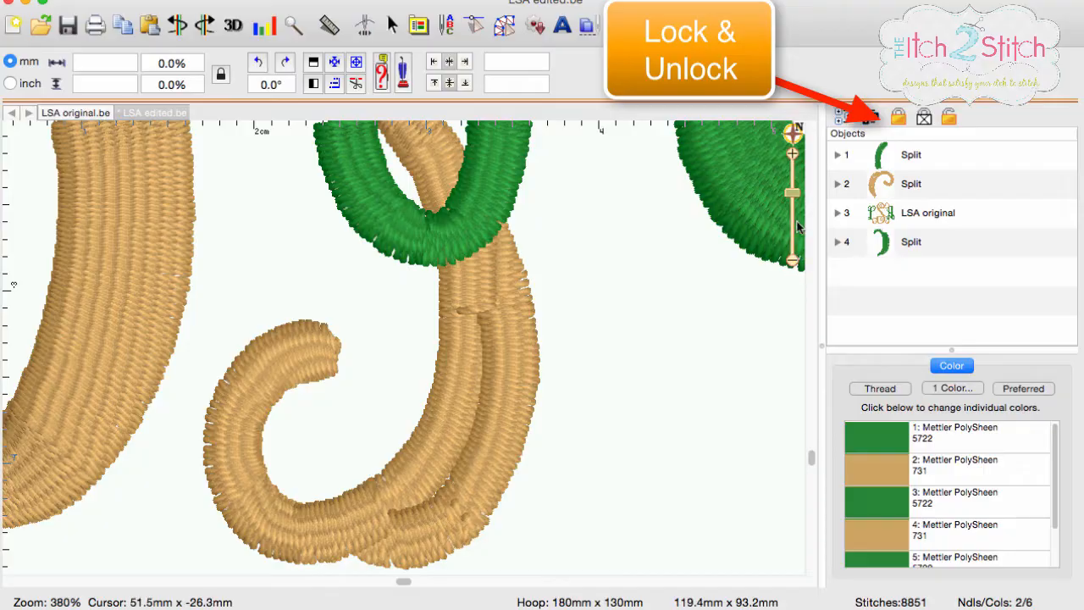
Expand LSA original and review its tan S and green letter parts, then clear the selection.
drag(794, 198, 794, 207)
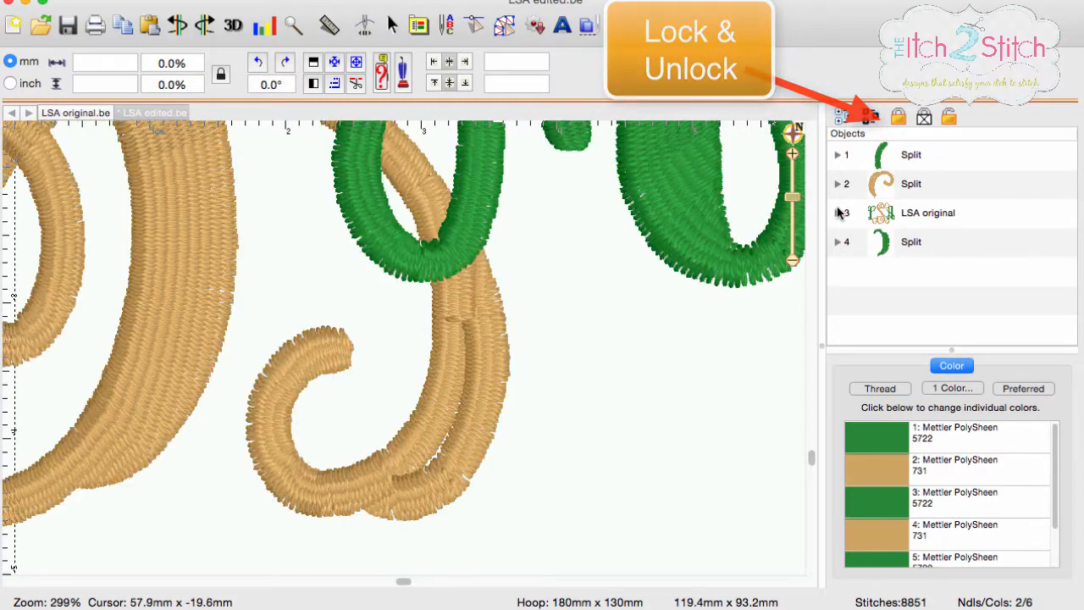
click(838, 212)
click(906, 274)
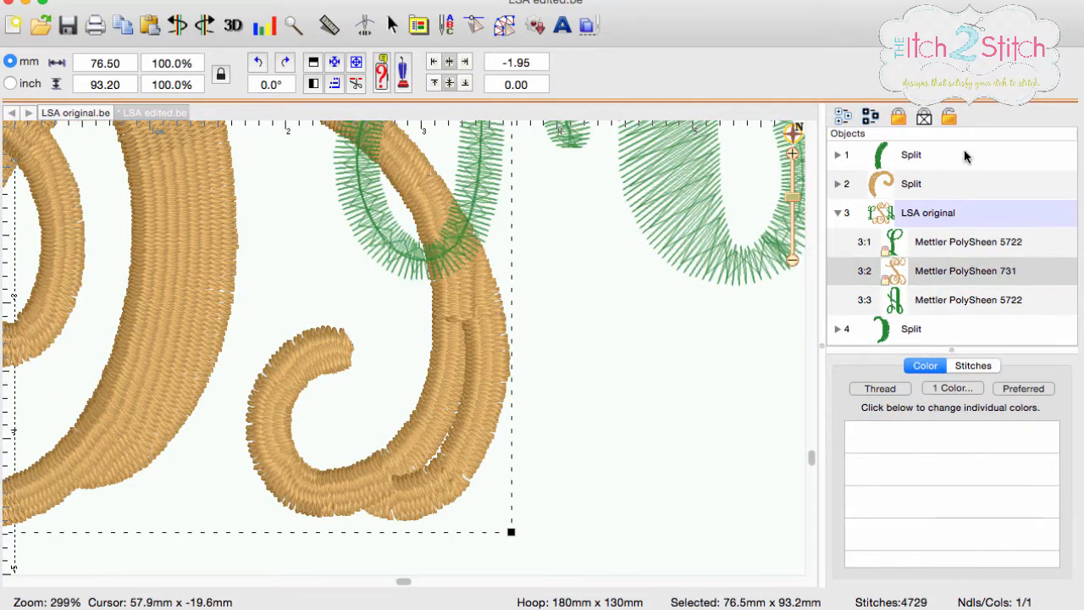
click(915, 303)
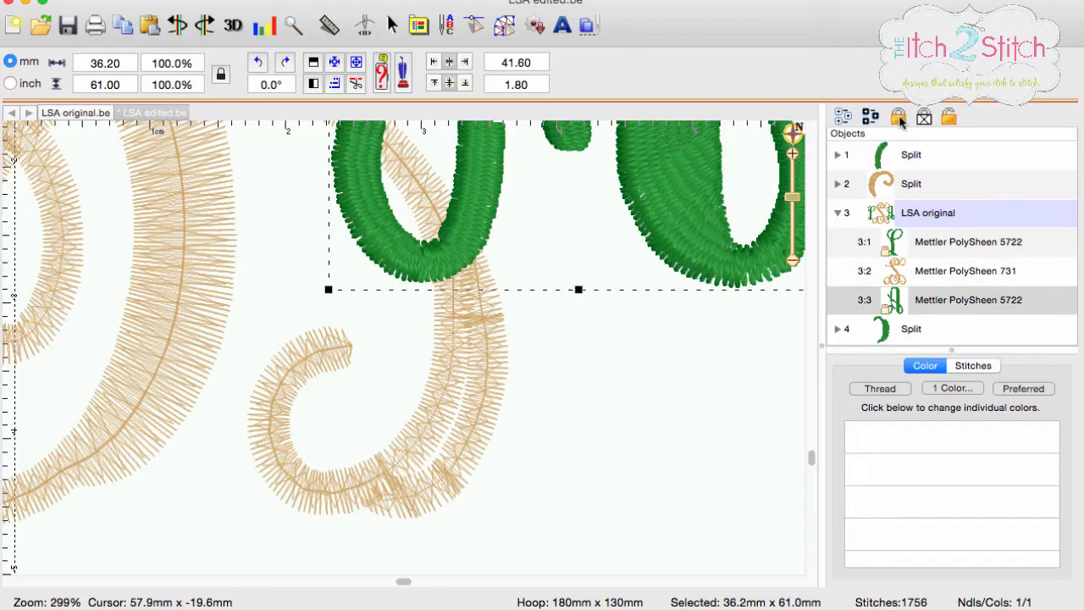
click(748, 344)
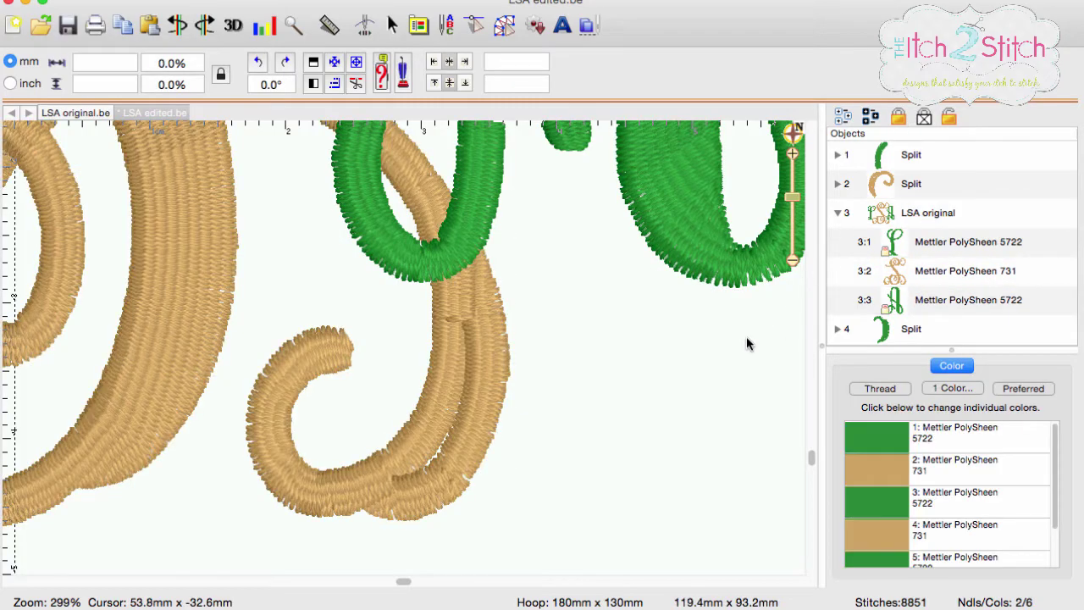
Lasso the lower tan swirl's stitch points and split it off as a last-sewn section.
click(477, 25)
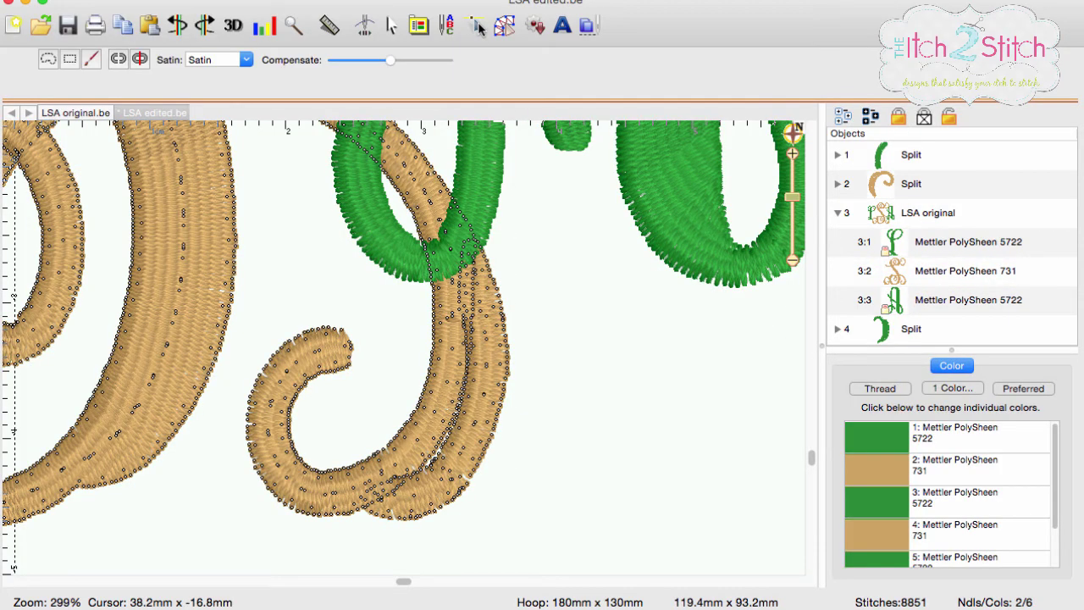
click(47, 59)
mouse_move(551, 222)
mouse_down()
mouse_move(524, 193)
mouse_move(216, 425)
mouse_up()
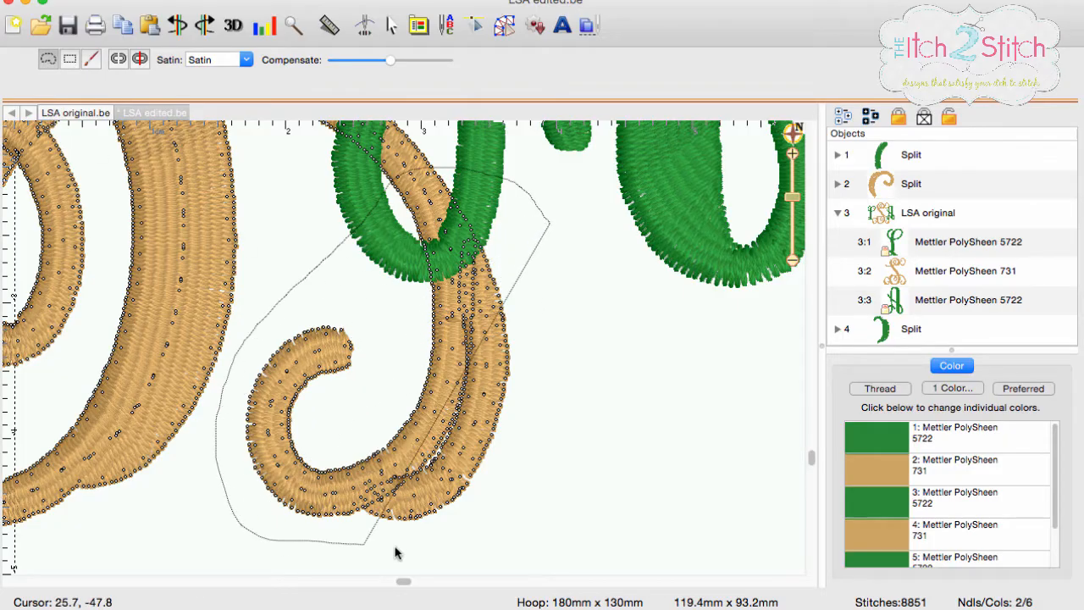
drag(216, 425, 547, 462)
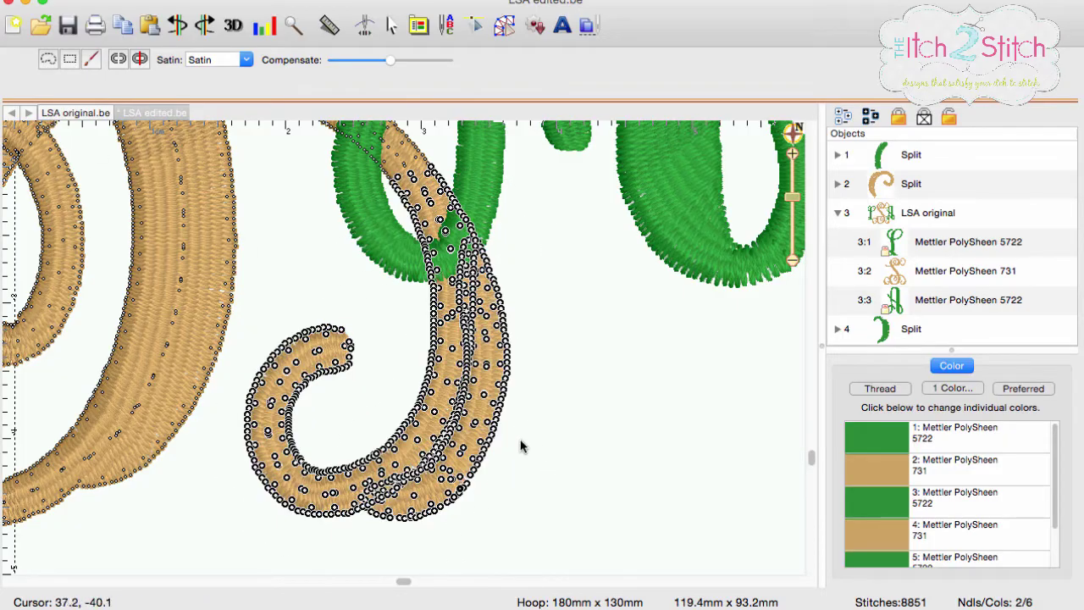
click(141, 60)
click(392, 26)
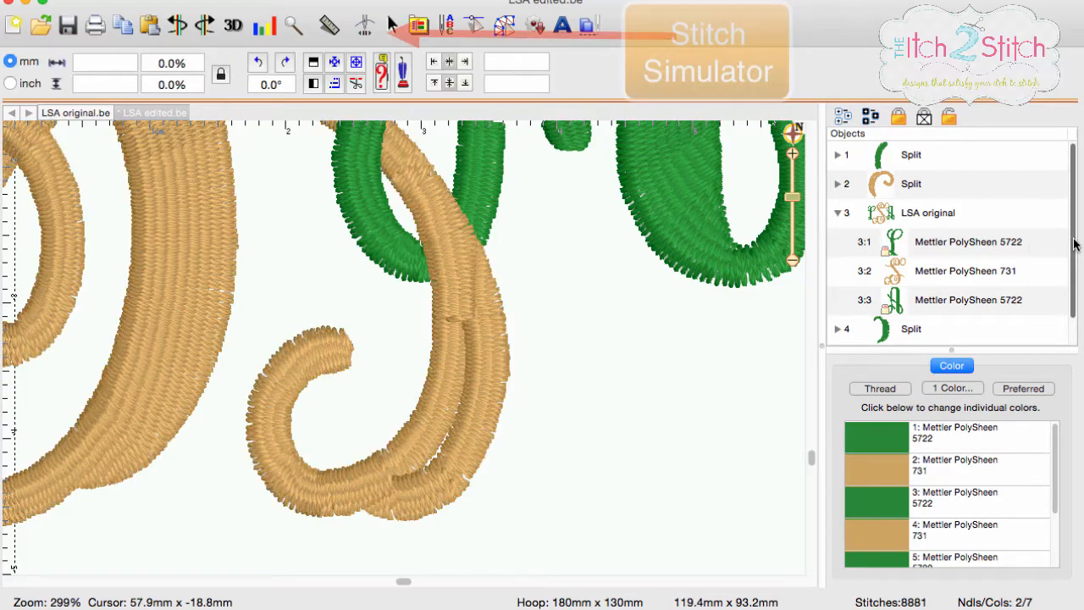
scroll(932, 255, down, 1)
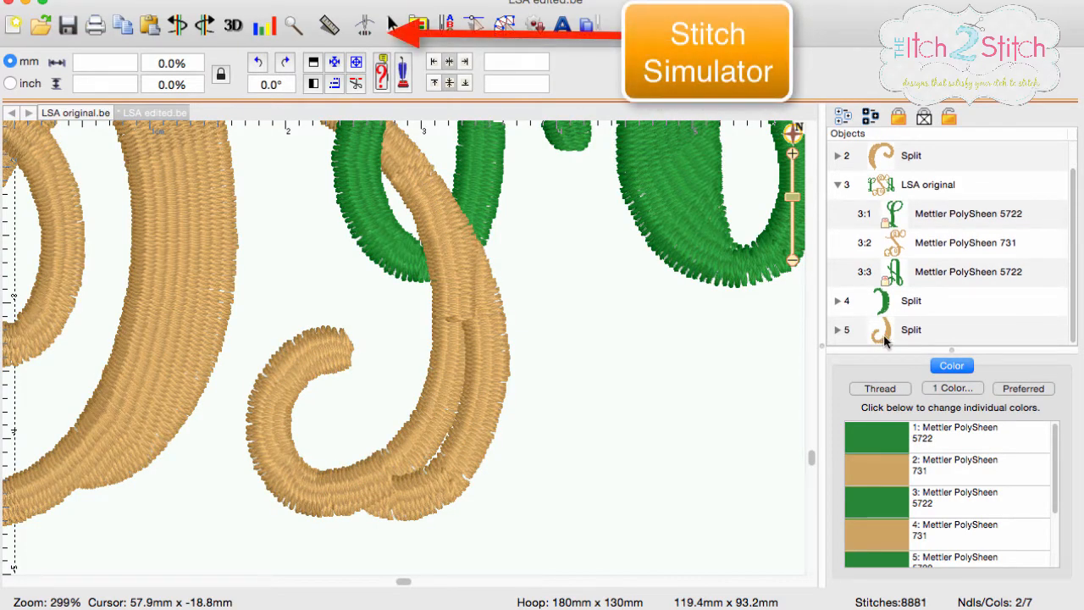
drag(792, 198, 792, 209)
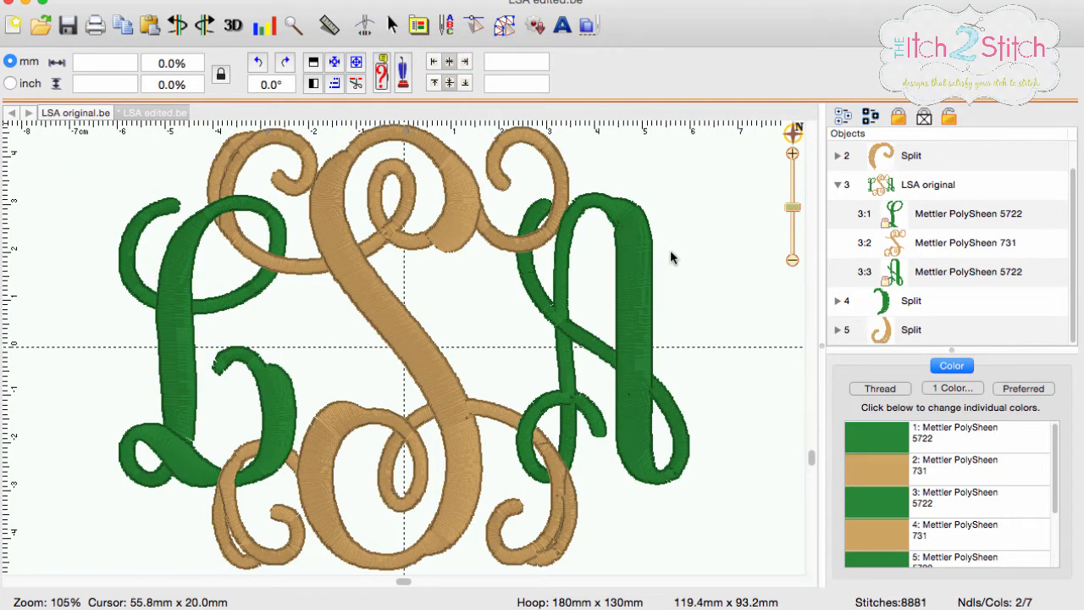
Recolour every section of the LSA monogram to one thread, Mettler PolySheen 5722 green, via 1 Color.
click(943, 390)
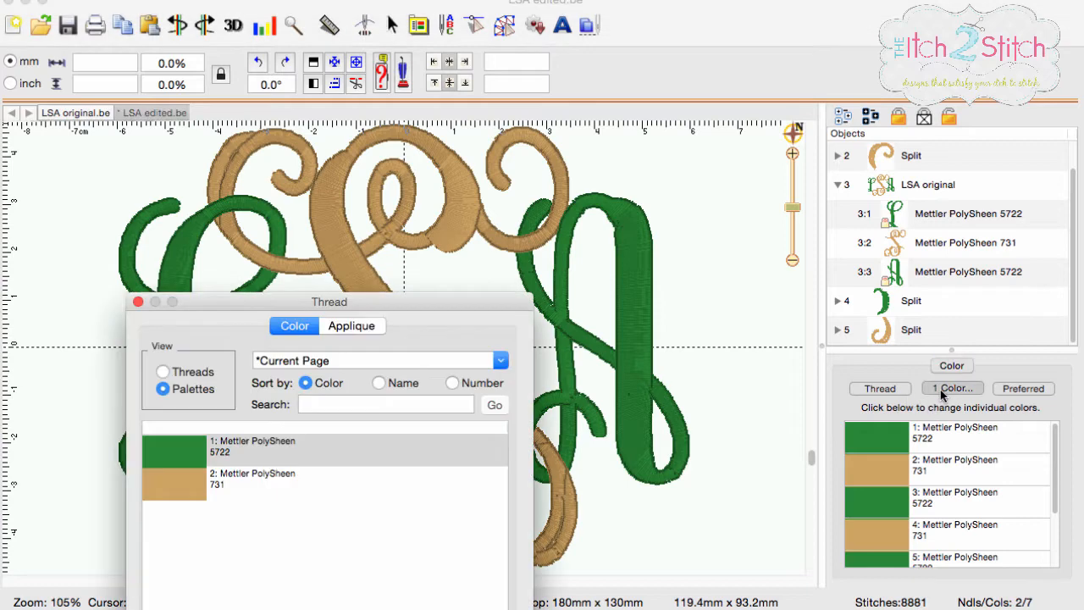
click(192, 451)
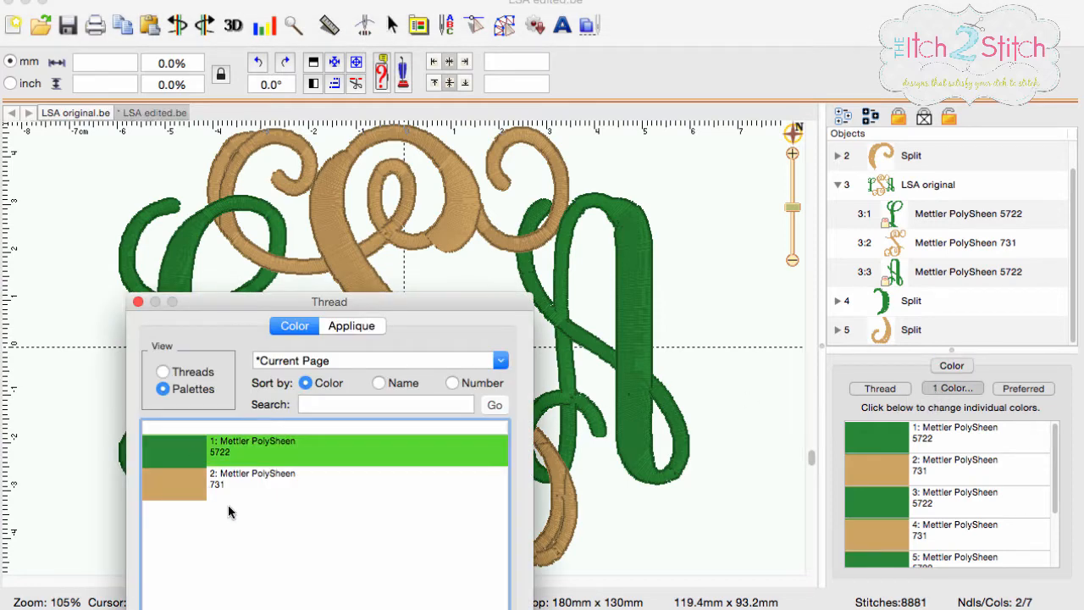
key(Return)
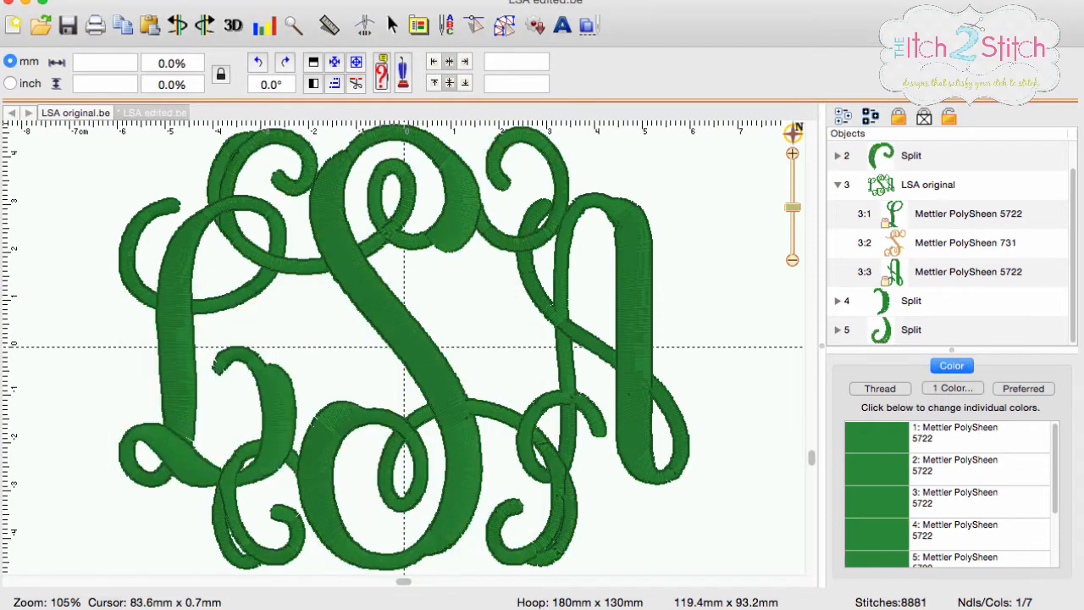